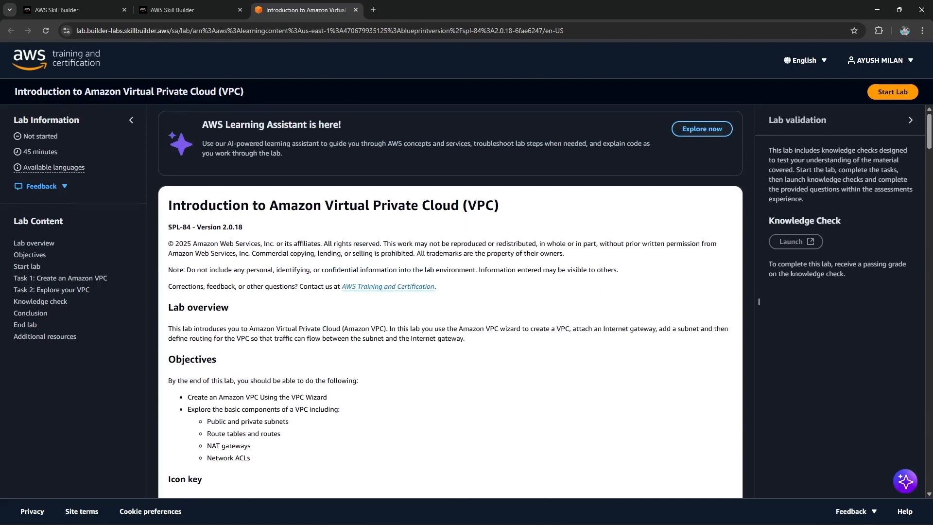
Read the lab overview, objectives and start-lab instructions.
drag(197, 243, 311, 243)
click(275, 244)
click(759, 301)
scroll(759, 301, down, 2)
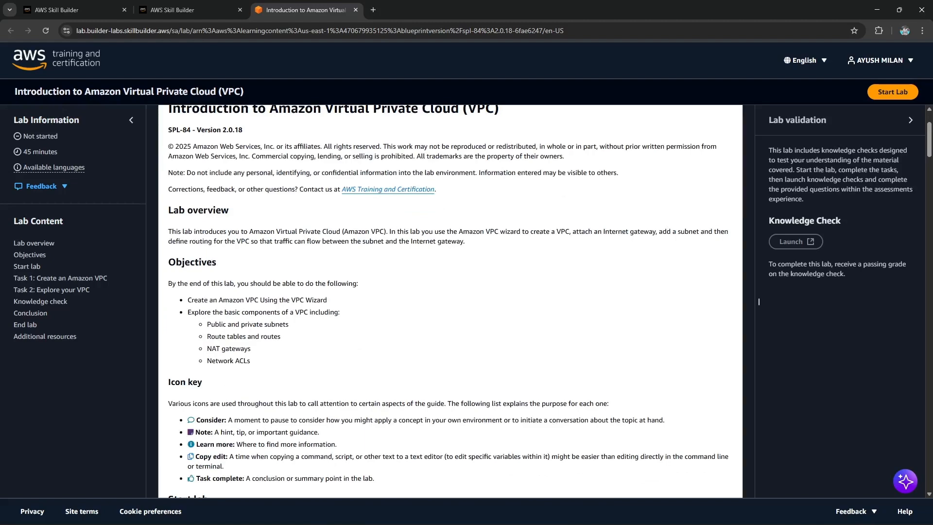
scroll(759, 301, down, 4)
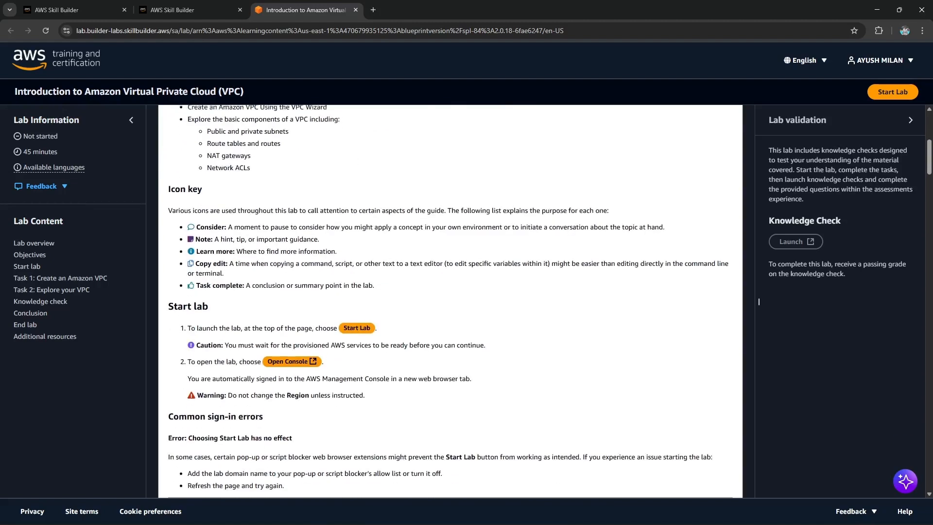
scroll(759, 301, down, 2)
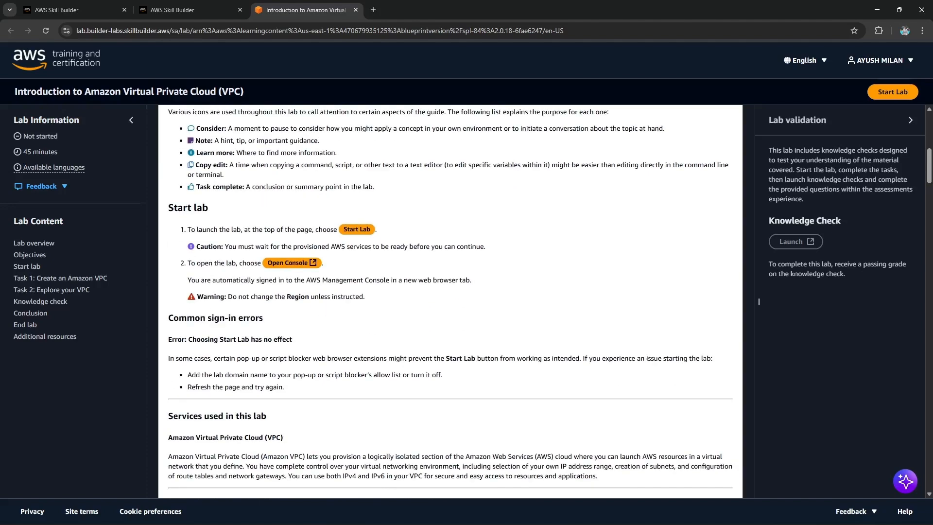
scroll(759, 301, down, 2)
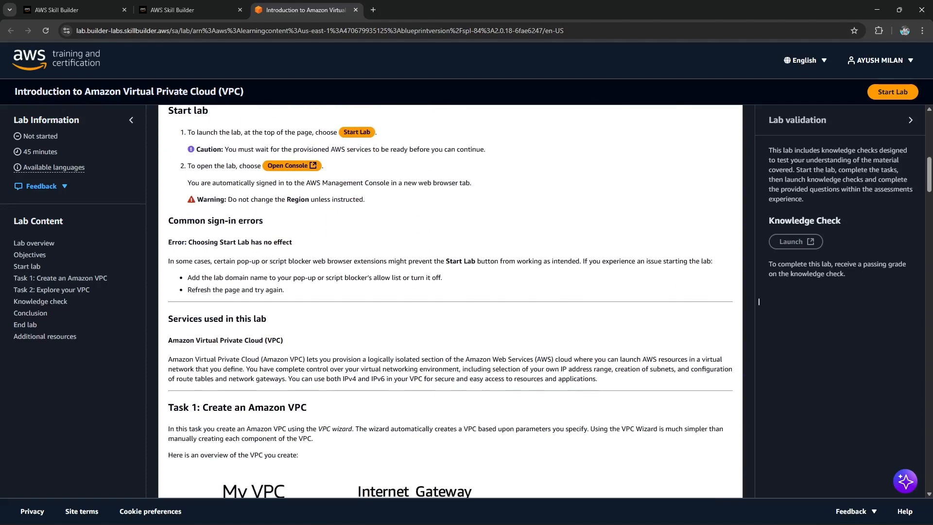
scroll(759, 301, down, 1)
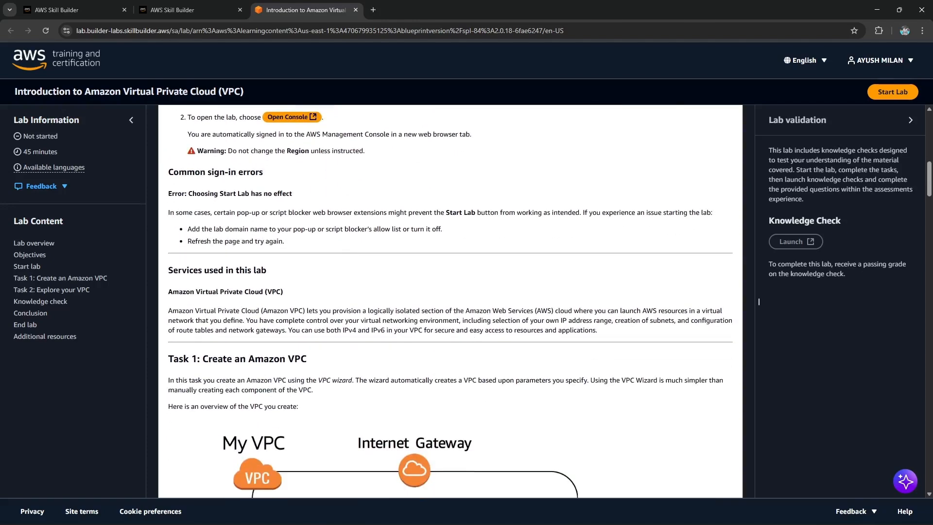
scroll(758, 302, up, 2)
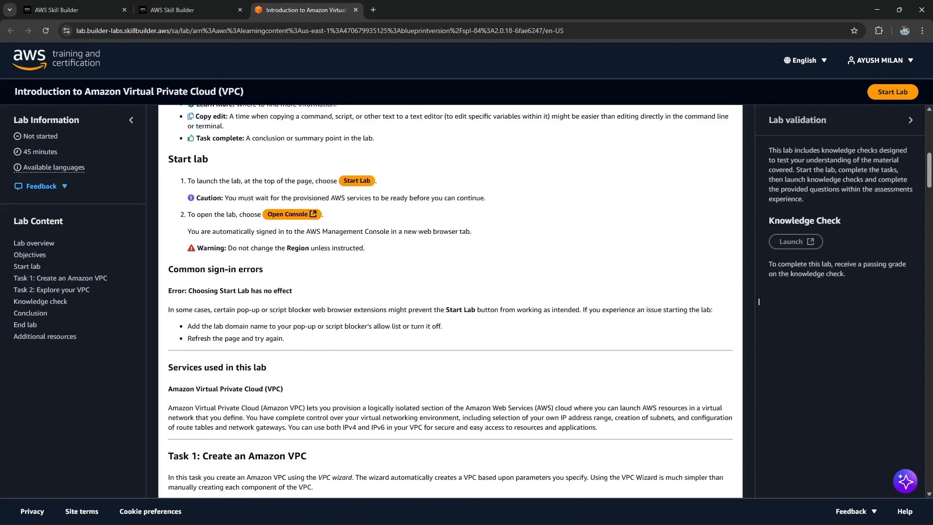
scroll(451, 301, up, 1)
Start the lab after accepting the AWS Learner Terms, then open the AWS Management Console.
click(893, 92)
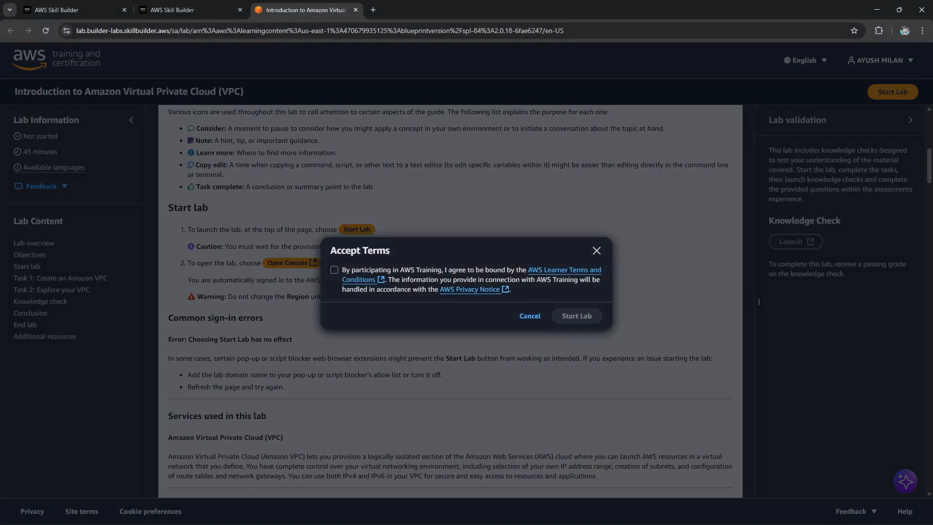
click(334, 270)
click(577, 316)
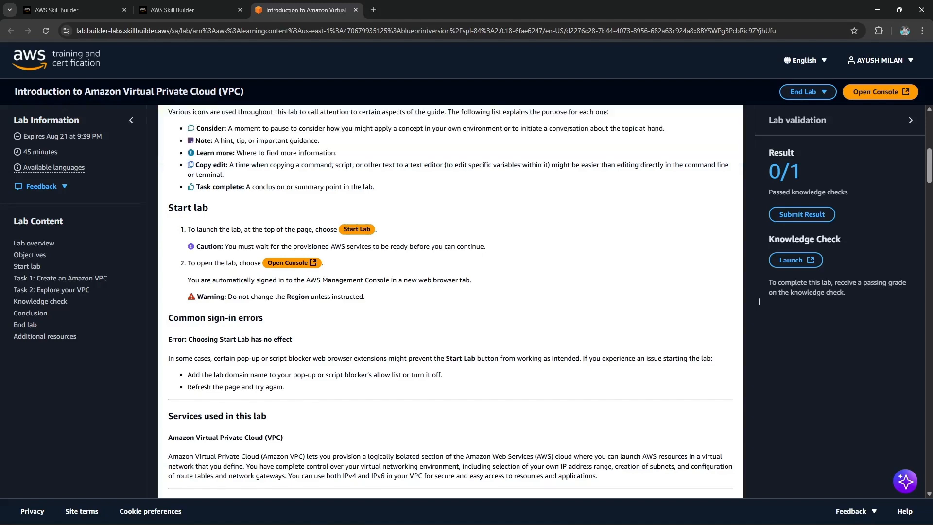
click(880, 92)
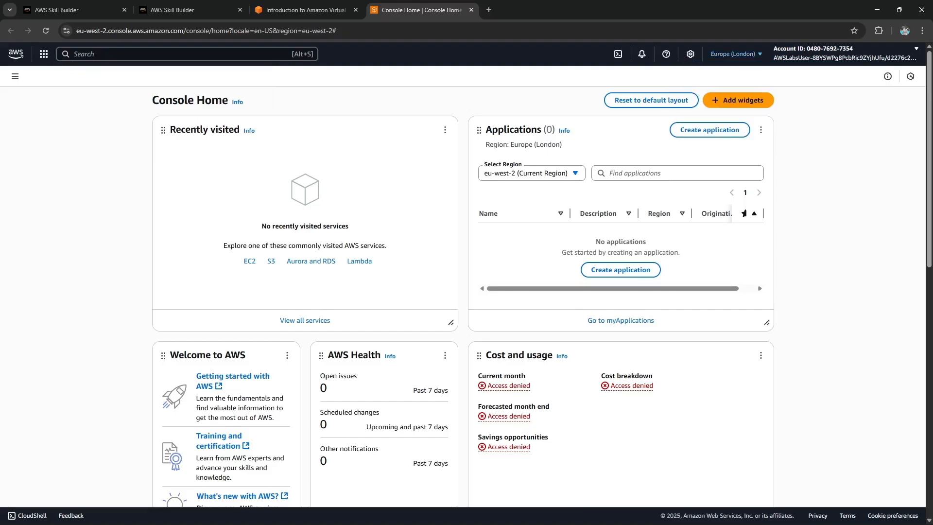
Examine the account and federated user details in the console's account menu.
click(844, 53)
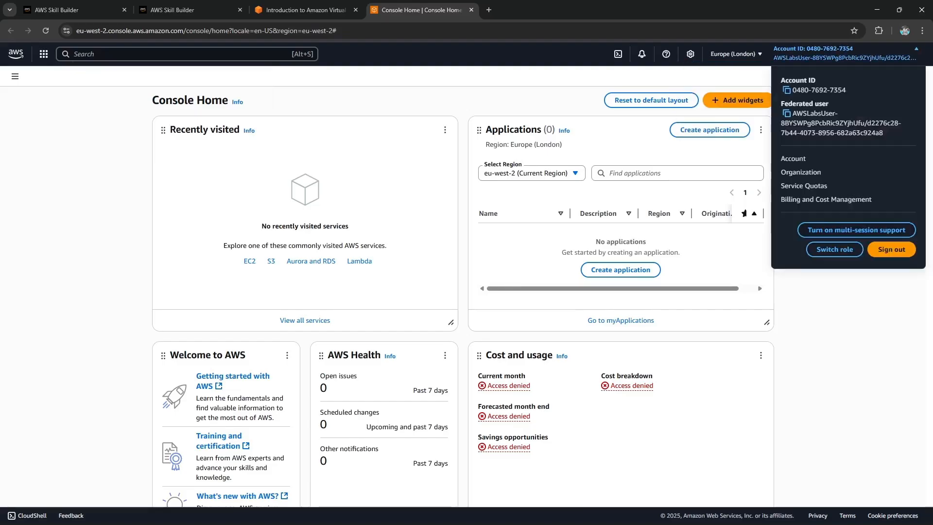
drag(793, 113, 848, 123)
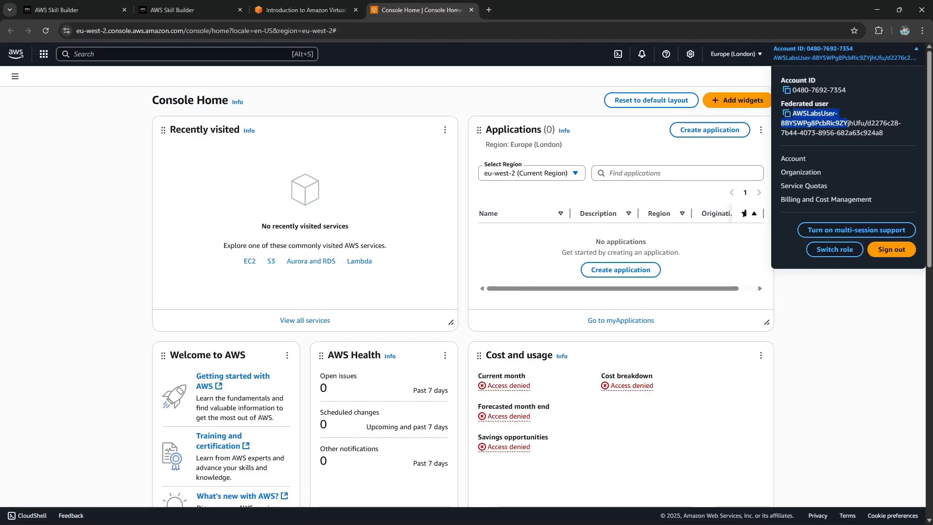
click(724, 150)
scroll(535, 272, down, 4)
scroll(534, 272, up, 4)
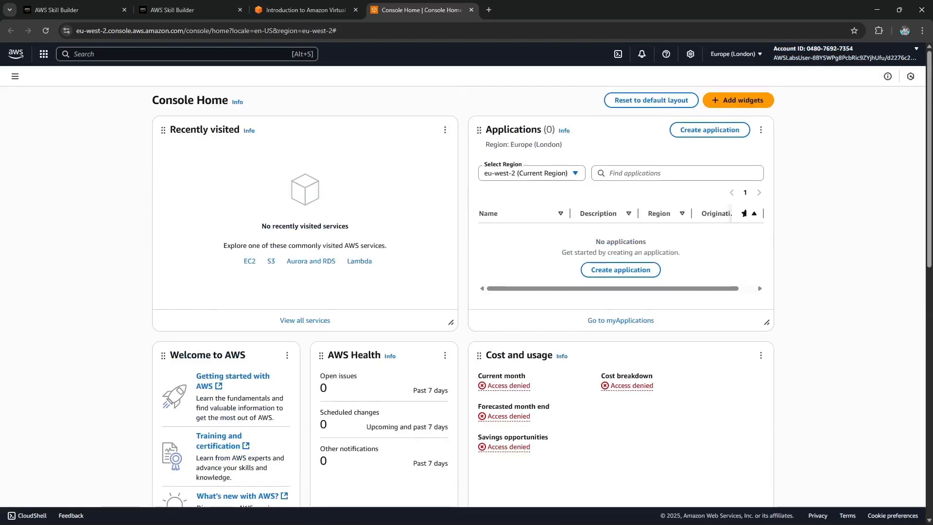
Read the Task 1 instructions and the VPC overview diagram in the lab guide.
click(306, 10)
scroll(759, 301, down, 2)
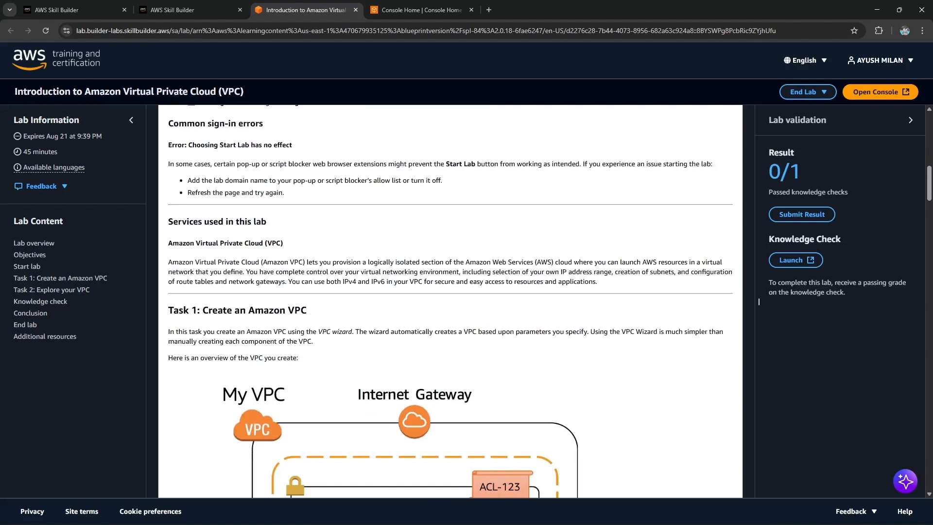
scroll(758, 302, down, 2)
drag(206, 234, 313, 244)
scroll(759, 301, down, 2)
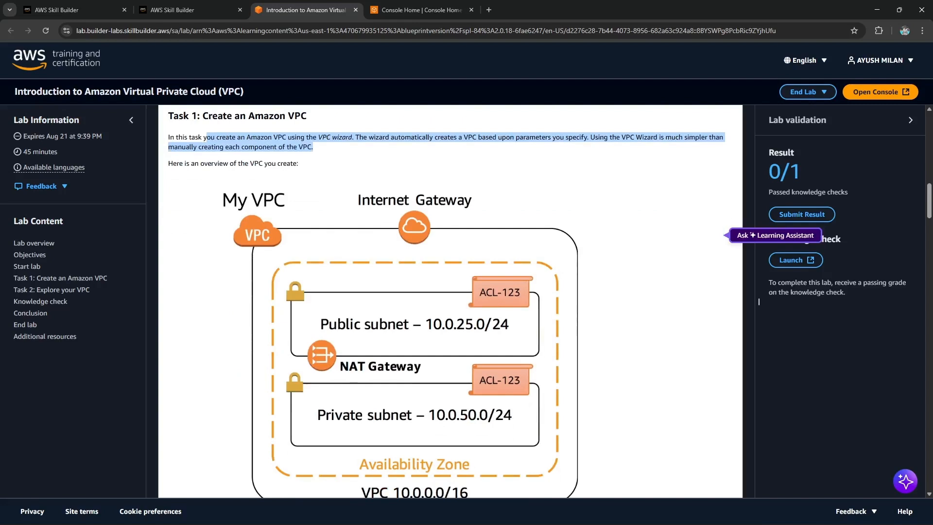
scroll(758, 301, down, 1)
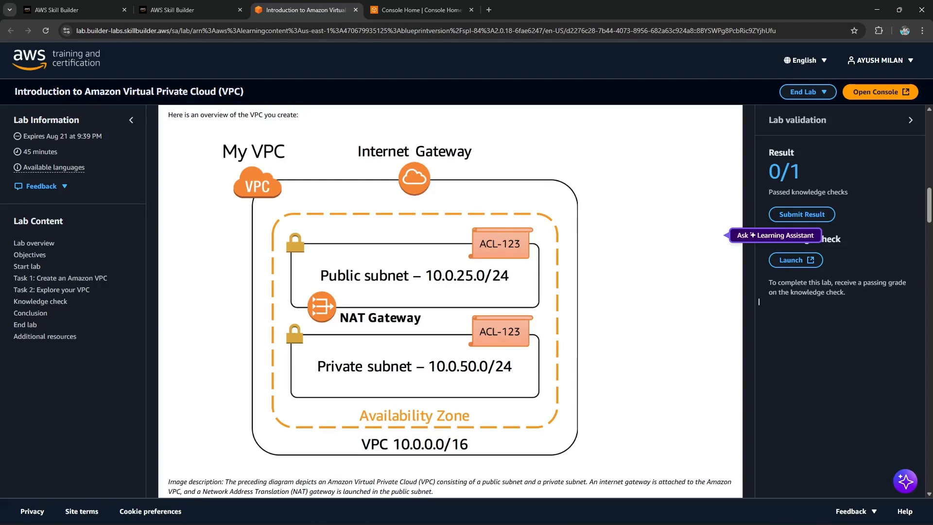
scroll(758, 301, down, 6)
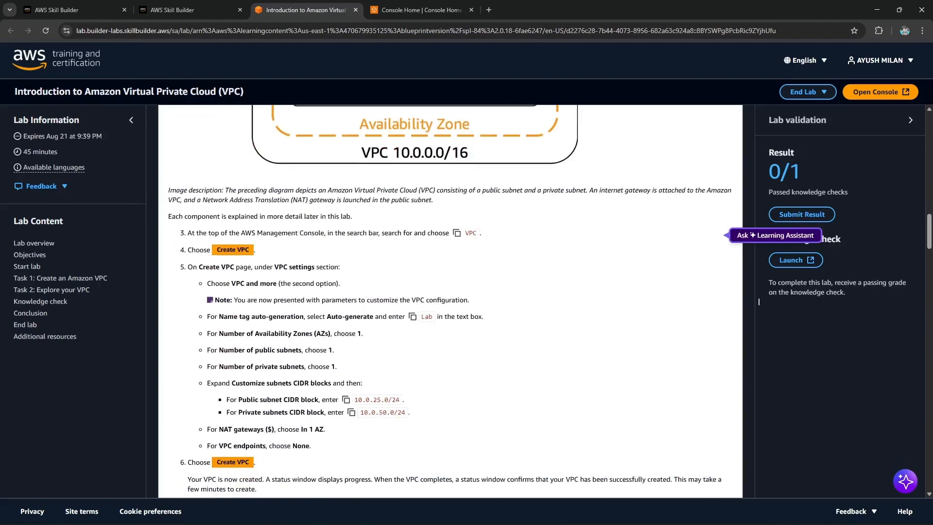
scroll(759, 301, up, 4)
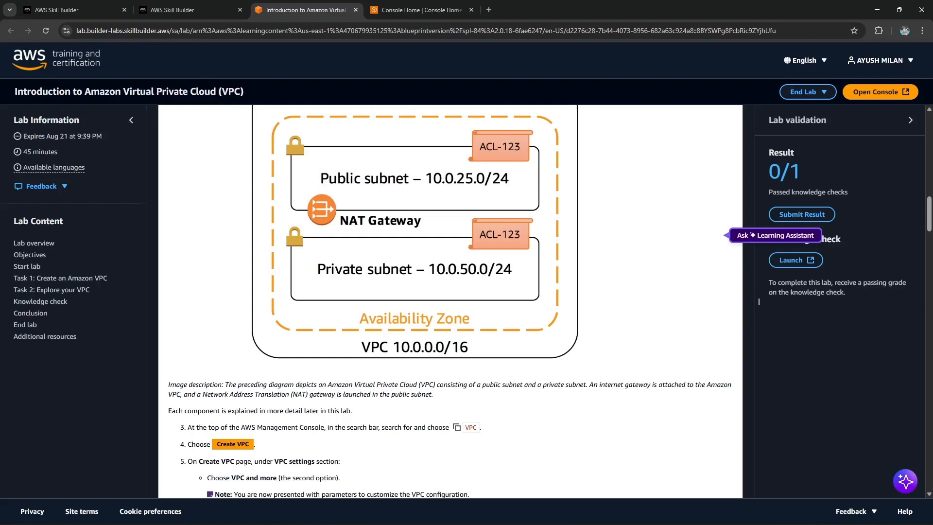
scroll(759, 302, down, 1)
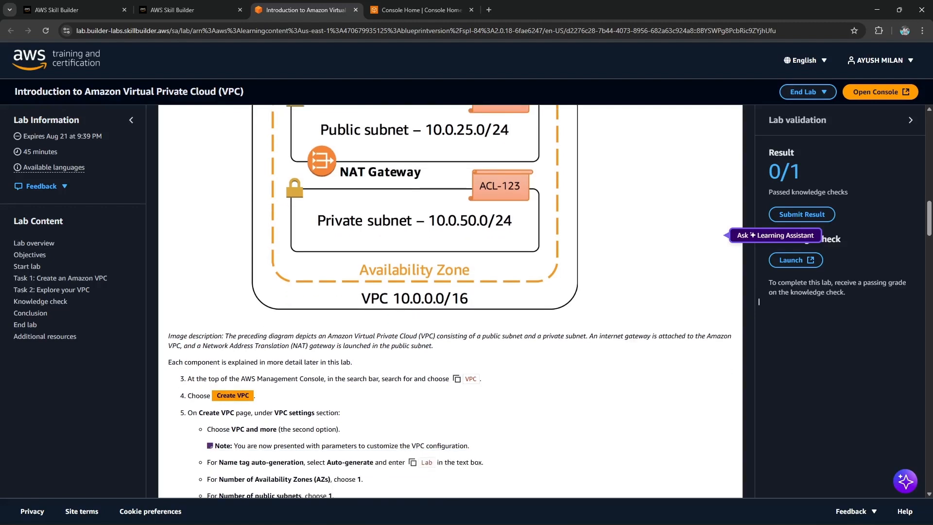
Copy VPC from the lab guide and open the VPC service through the console search.
click(457, 378)
click(418, 10)
key(alt+s)
key(ctrl+v)
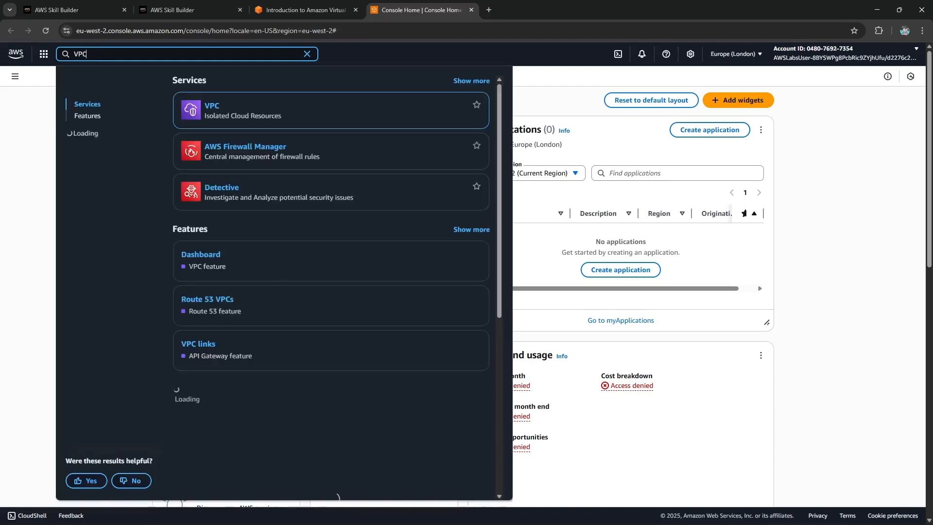
key(Return)
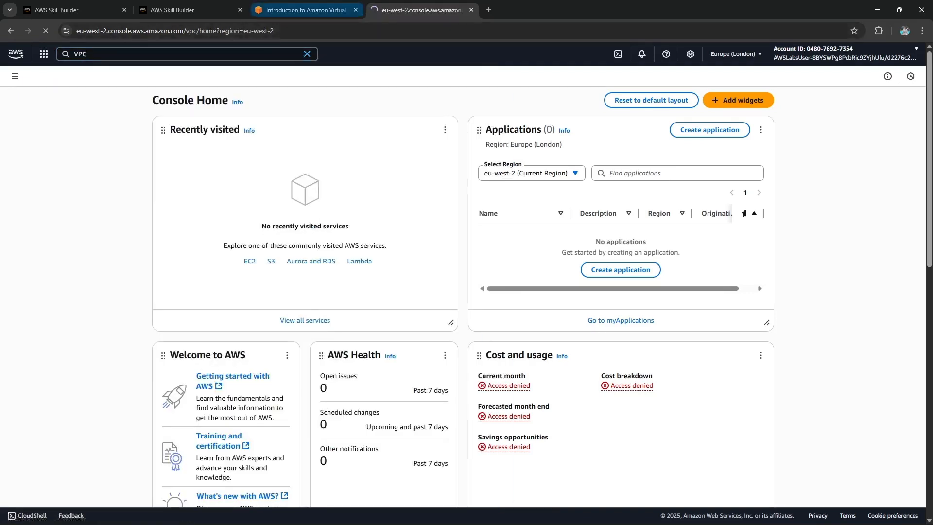
Read the VPC settings steps in the lab guide.
key(ctrl+shift+Tab)
scroll(758, 301, down, 3)
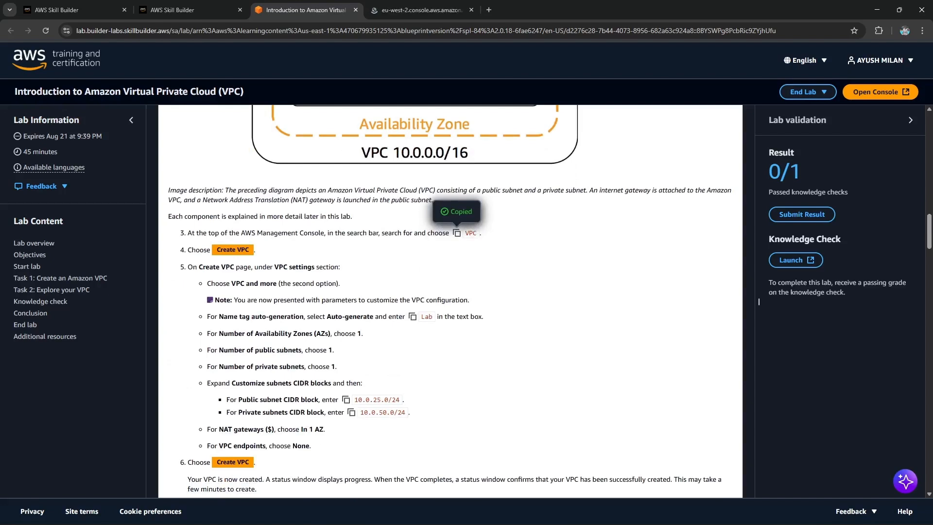
drag(284, 284, 336, 284)
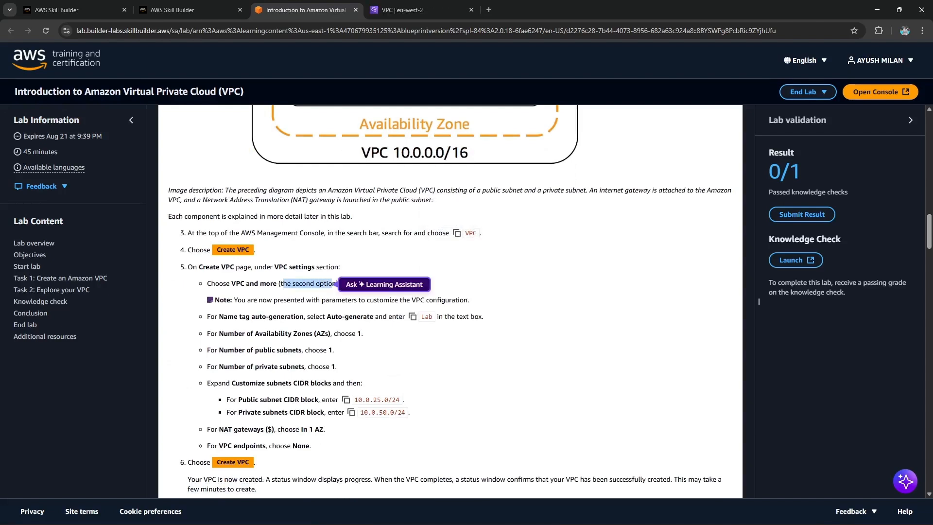
key(ctrl+Tab)
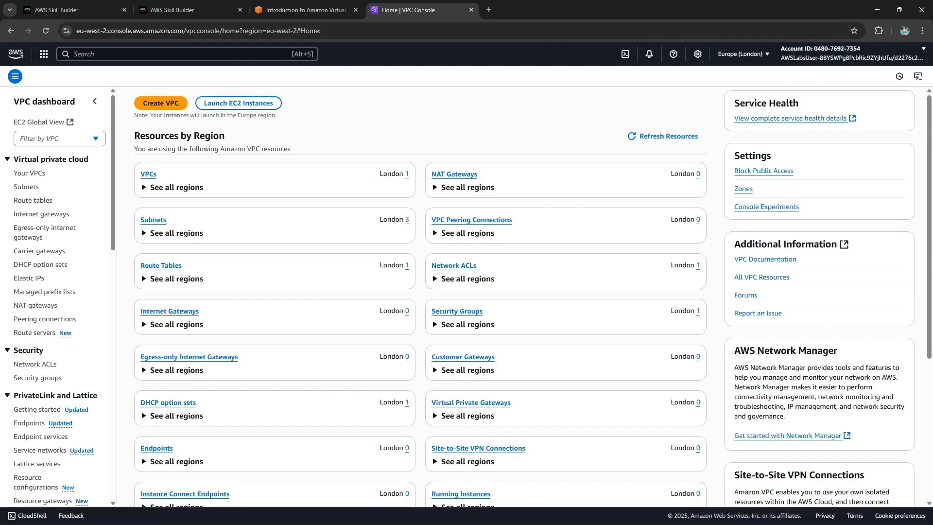
Open the Create VPC wizard with the VPC and more option.
click(161, 103)
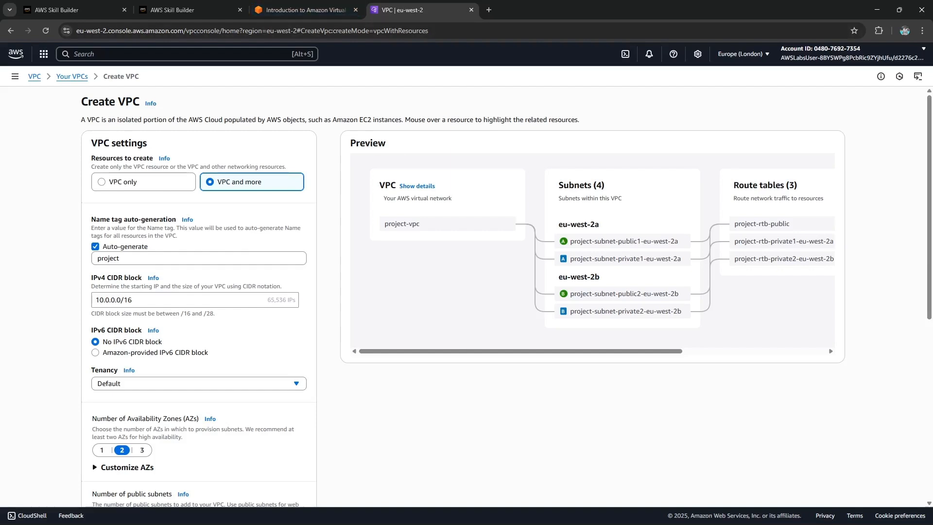
scroll(200, 292, down, 7)
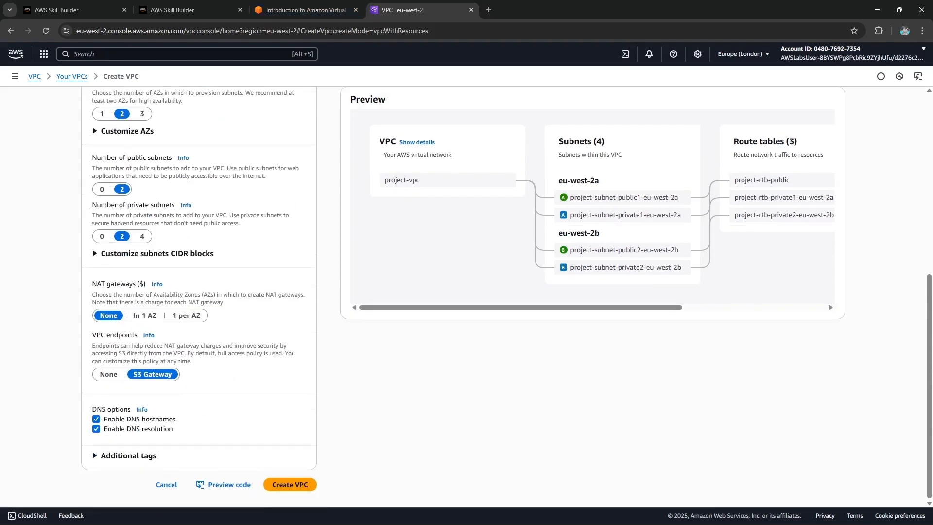
scroll(199, 291, up, 6)
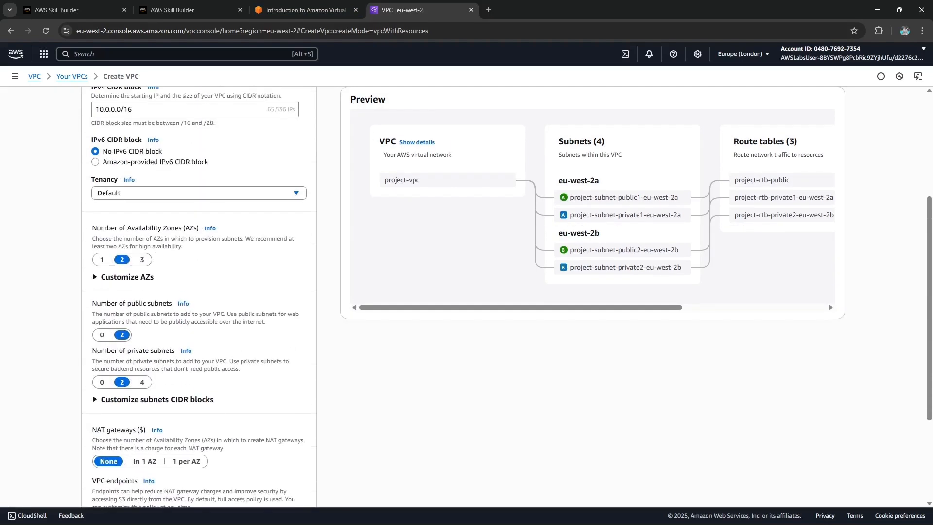
scroll(200, 292, up, 1)
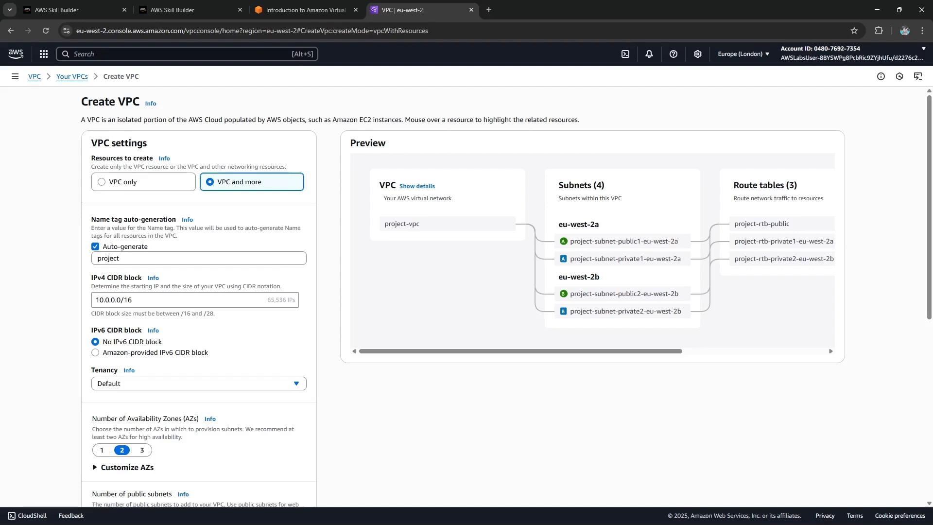
Keep Auto-generate selected and set the name tag prefix to Lab.
click(96, 246)
click(96, 246)
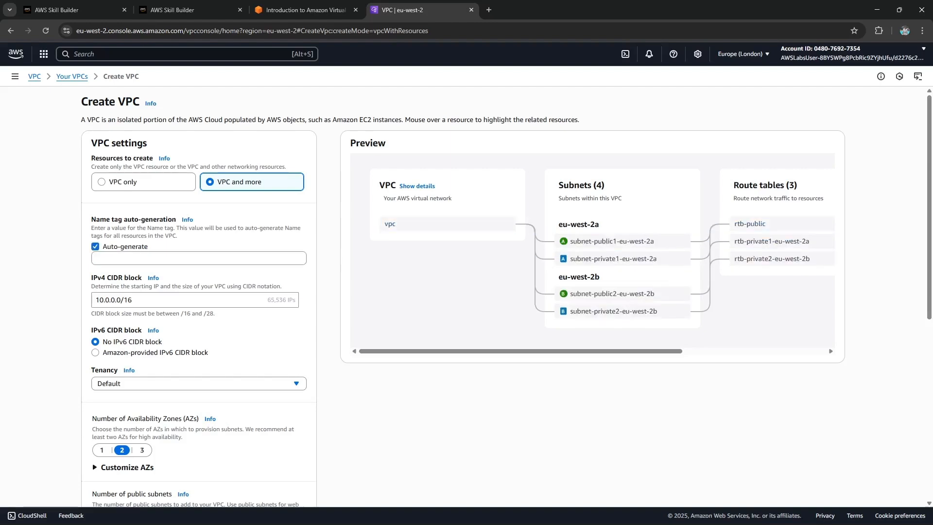
click(95, 247)
click(95, 246)
click(117, 258)
text(Lab)
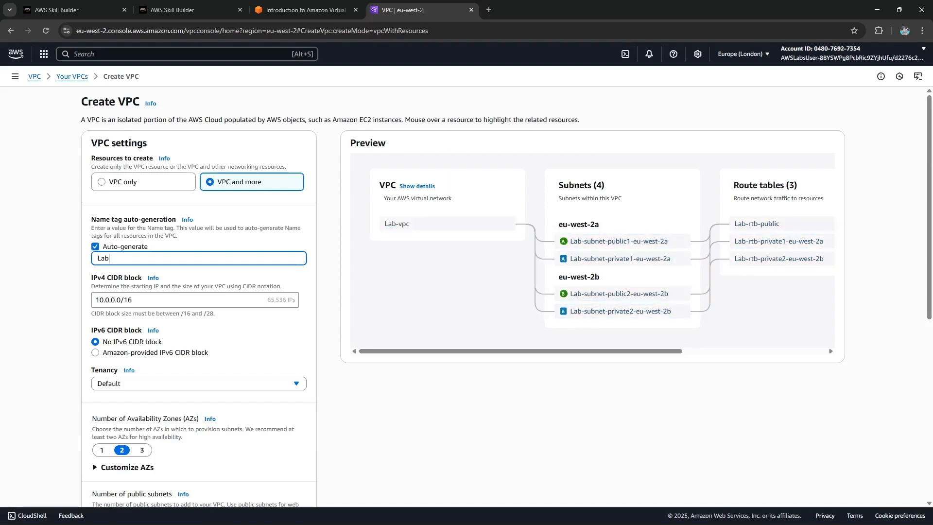
Check the lab guide's setting for the number of Availability Zones.
click(301, 10)
drag(218, 333, 362, 333)
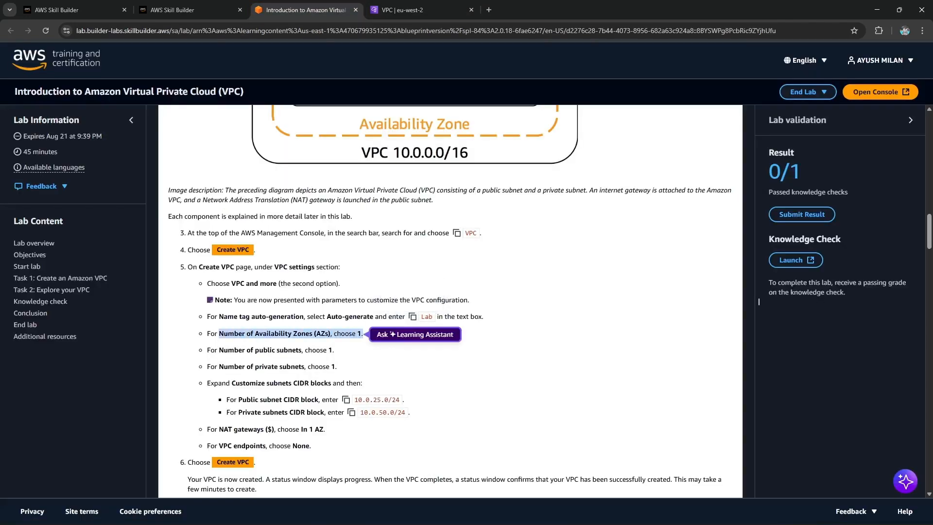
click(413, 10)
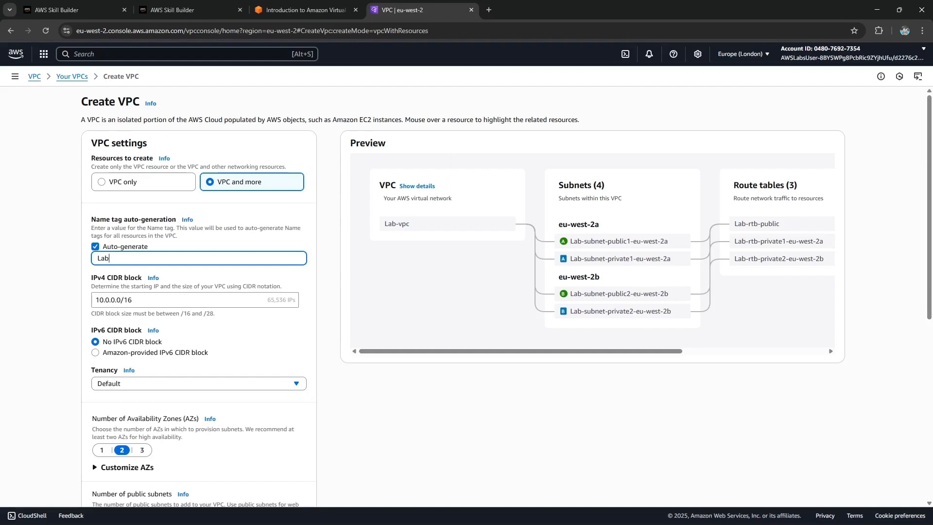
Set the number of Availability Zones to 1.
scroll(467, 292, down, 2)
drag(97, 321, 206, 321)
click(102, 353)
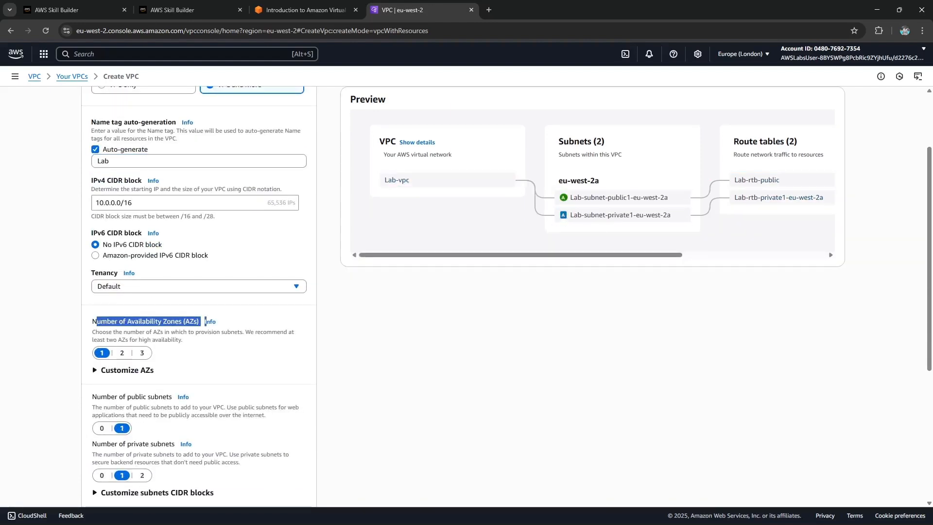
click(122, 352)
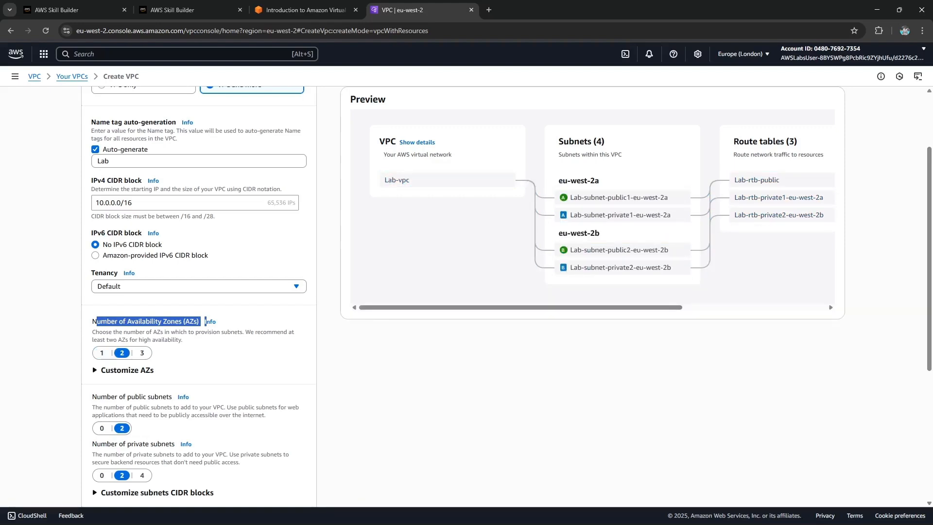
click(102, 353)
Read the remaining Create VPC steps in the lab guide.
click(306, 9)
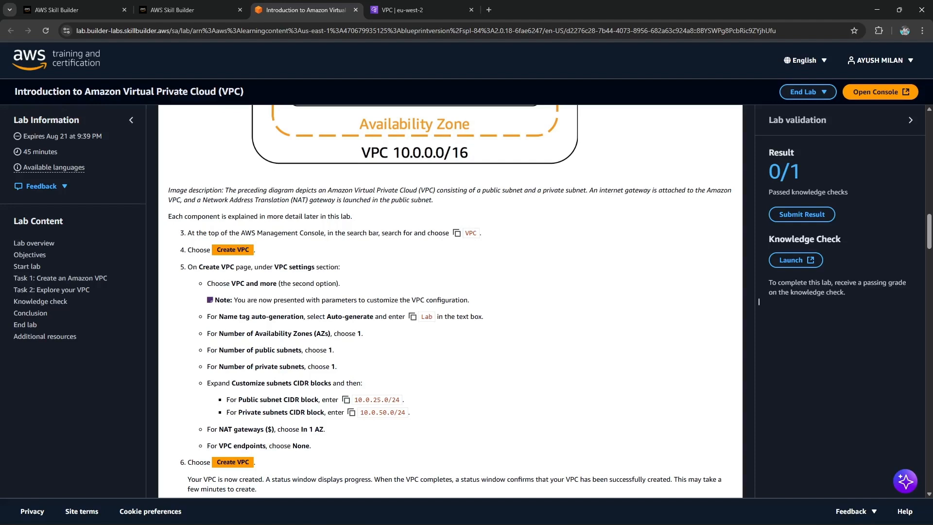
scroll(759, 302, down, 1)
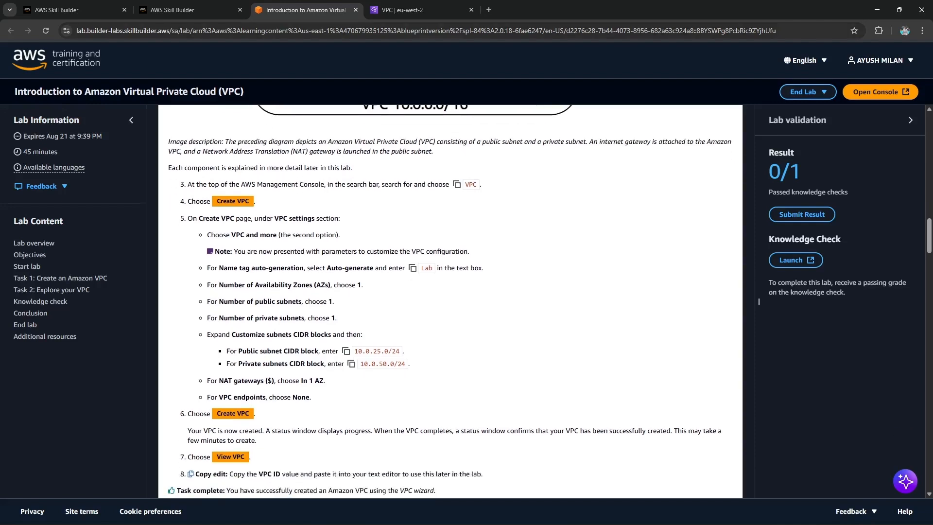
Check the public and private subnet counts in the wizard against the lab guide.
click(396, 10)
scroll(205, 273, down, 1)
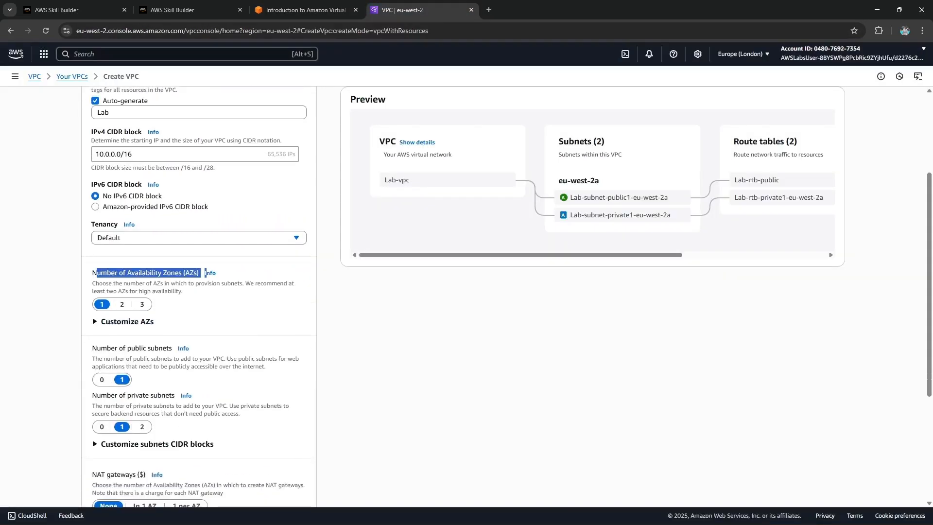
drag(124, 348, 189, 347)
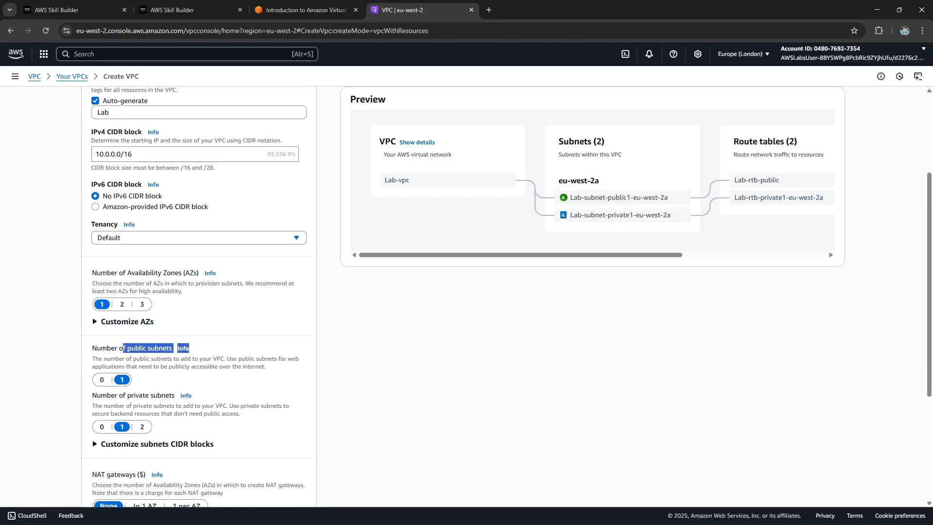
click(306, 9)
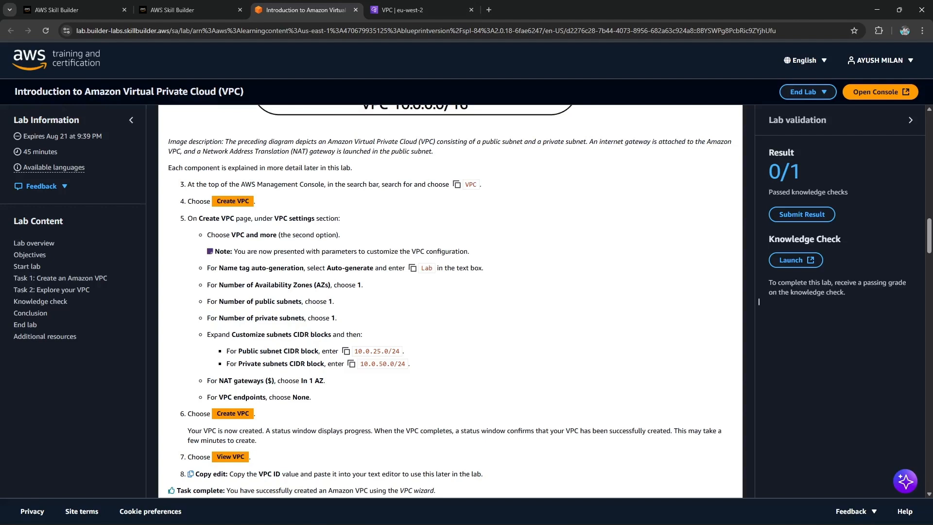
Expand the subnet CIDR customization and set the public subnet CIDR block to 10.0.25.0/24.
click(346, 351)
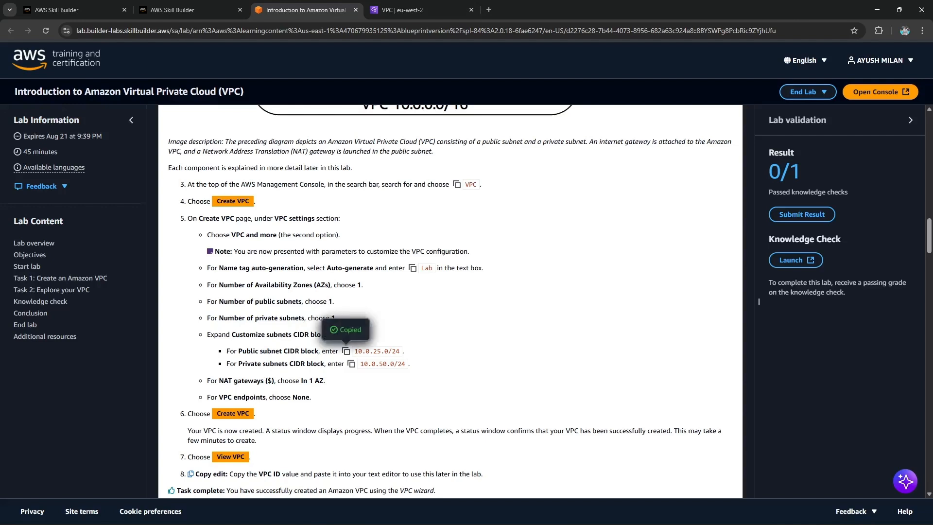
click(396, 9)
scroll(200, 292, down, 2)
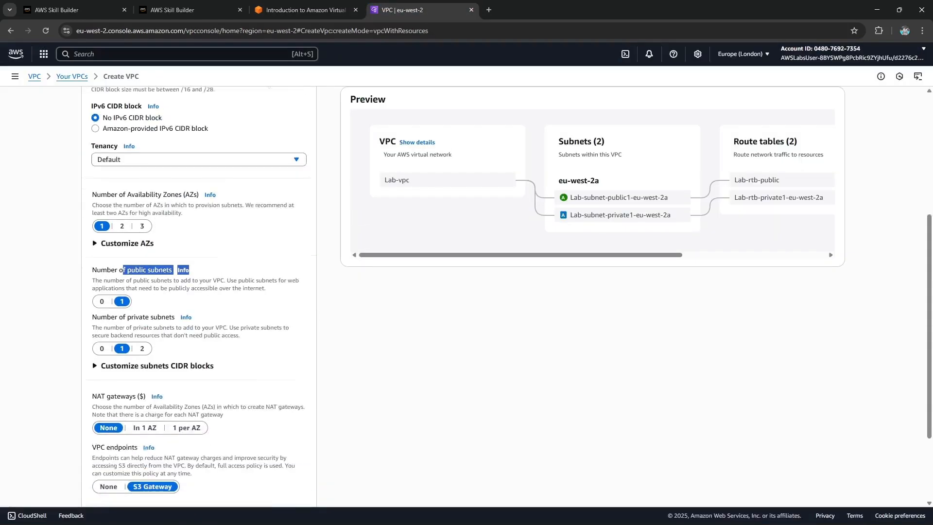
scroll(199, 292, down, 2)
scroll(199, 292, up, 1)
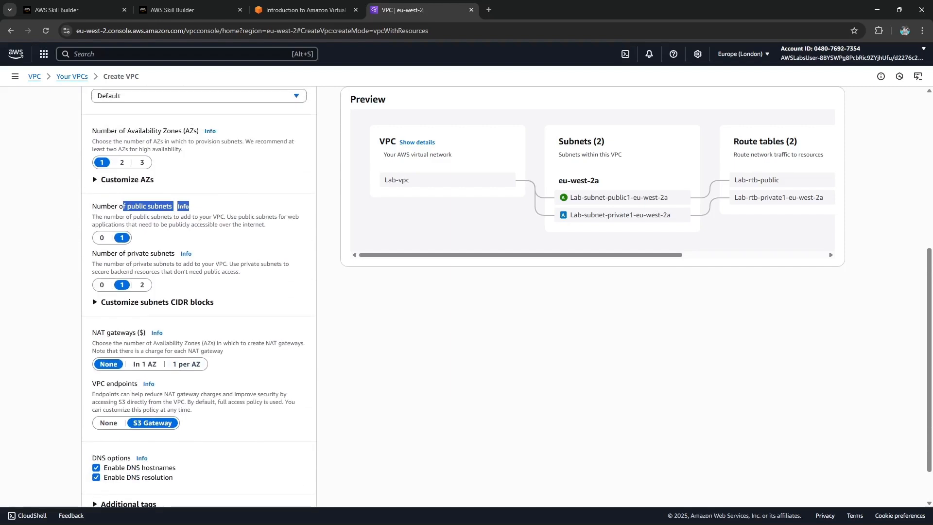
click(157, 302)
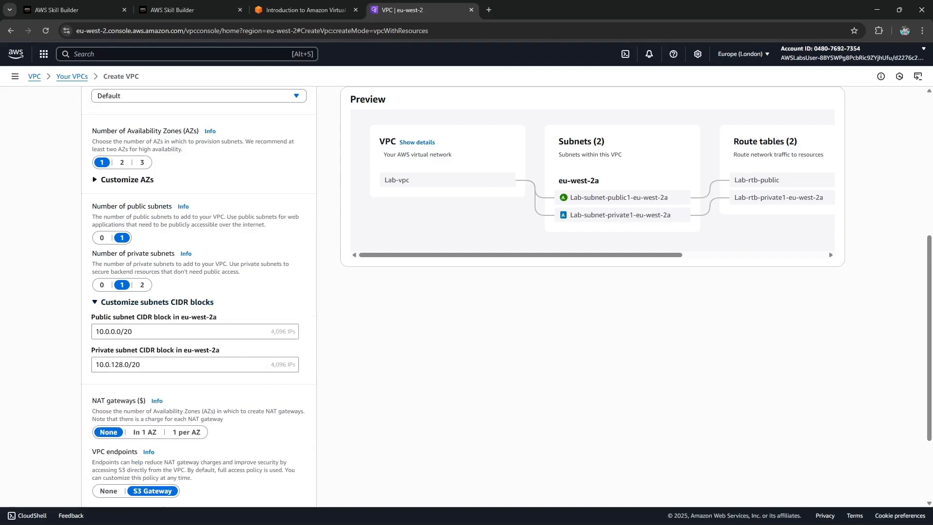
click(145, 332)
key(ctrl+a)
key(ctrl+v)
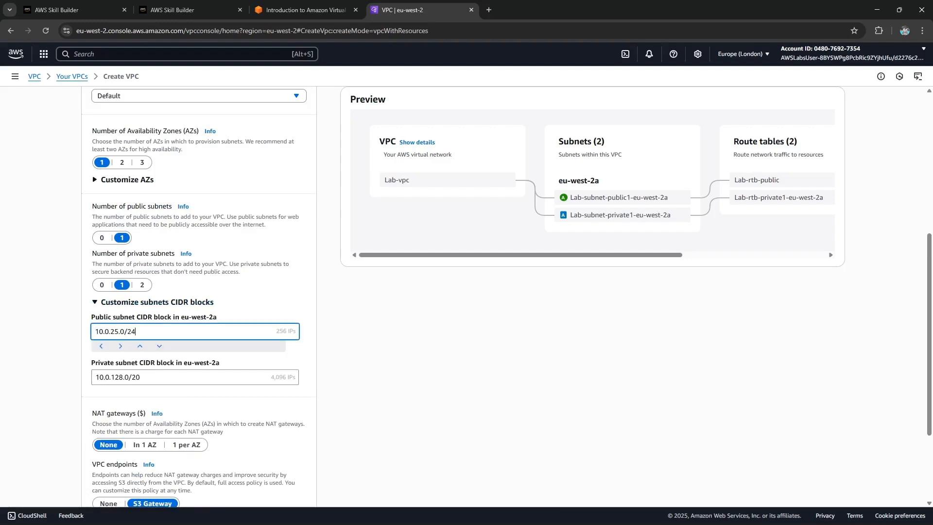
Set the private subnet CIDR block to 10.0.50.0/24 using the value copied from the lab guide.
click(302, 10)
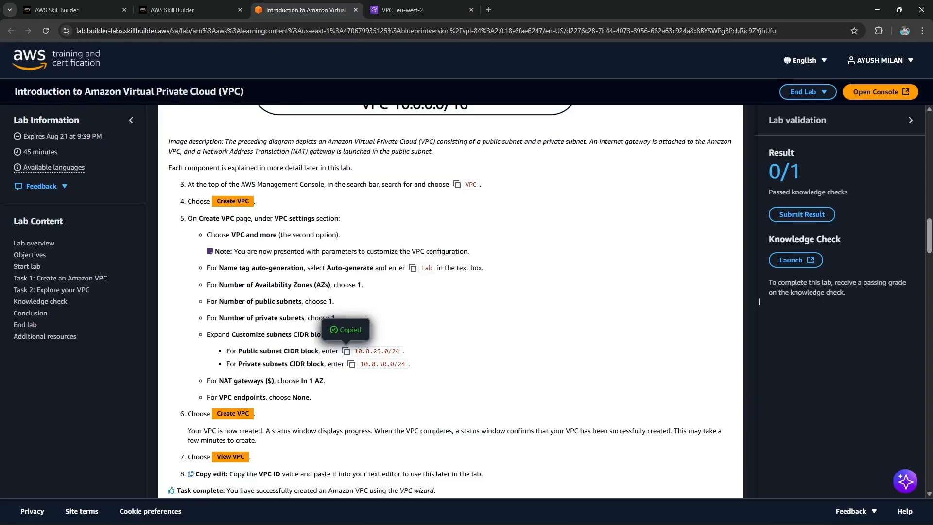
click(352, 363)
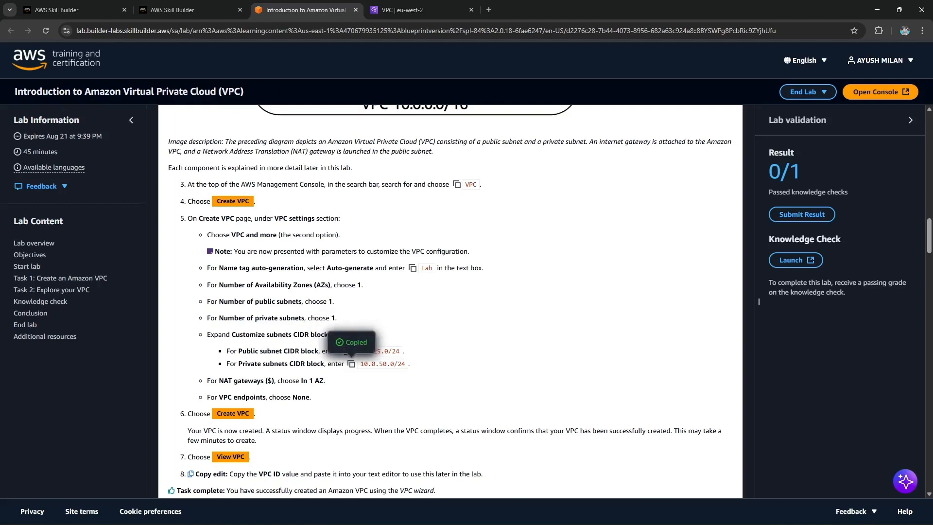
click(396, 10)
click(166, 377)
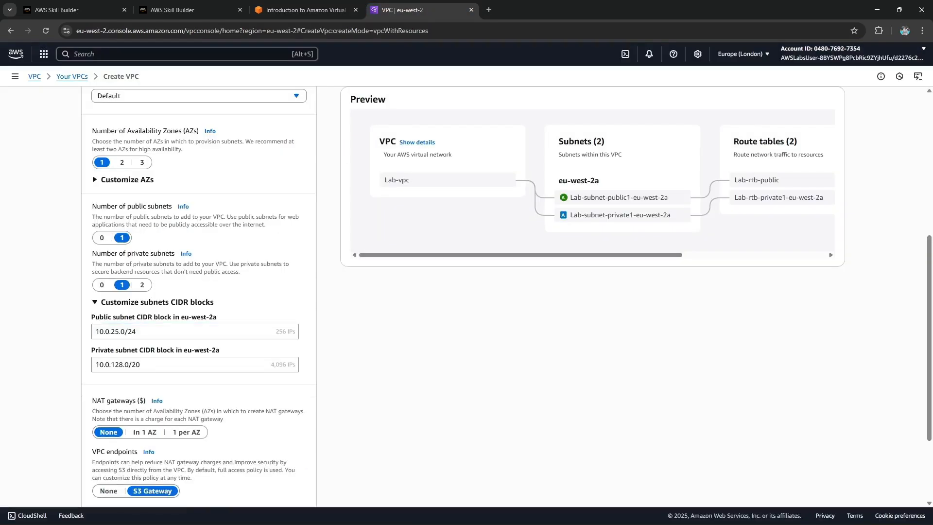
click(165, 365)
key(ctrl+a)
key(ctrl+v)
click(418, 365)
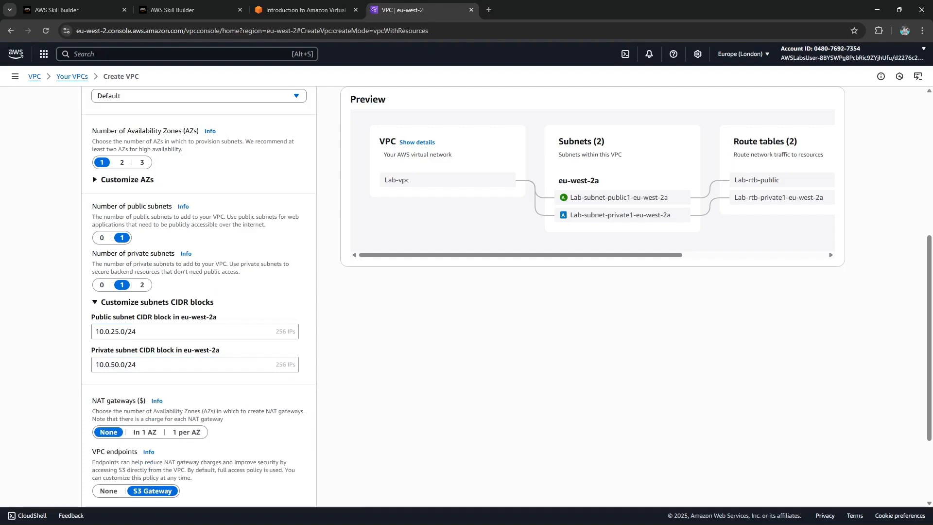
Set NAT gateways to In 1 AZ.
click(306, 10)
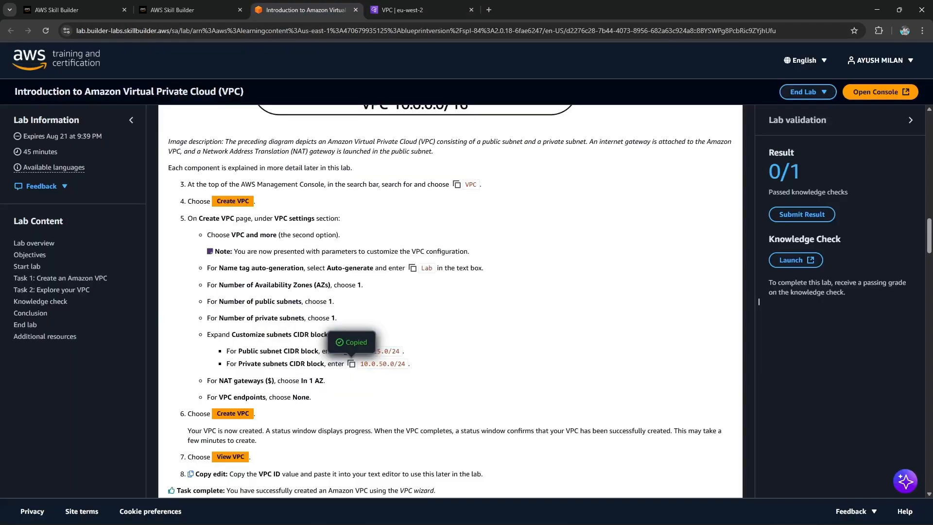
drag(329, 381, 285, 381)
click(370, 336)
scroll(199, 296, down, 2)
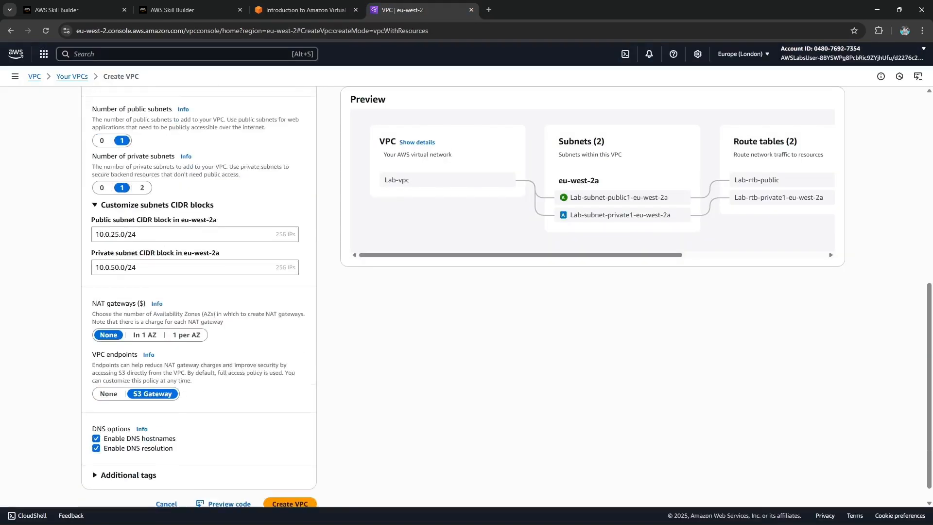
click(145, 335)
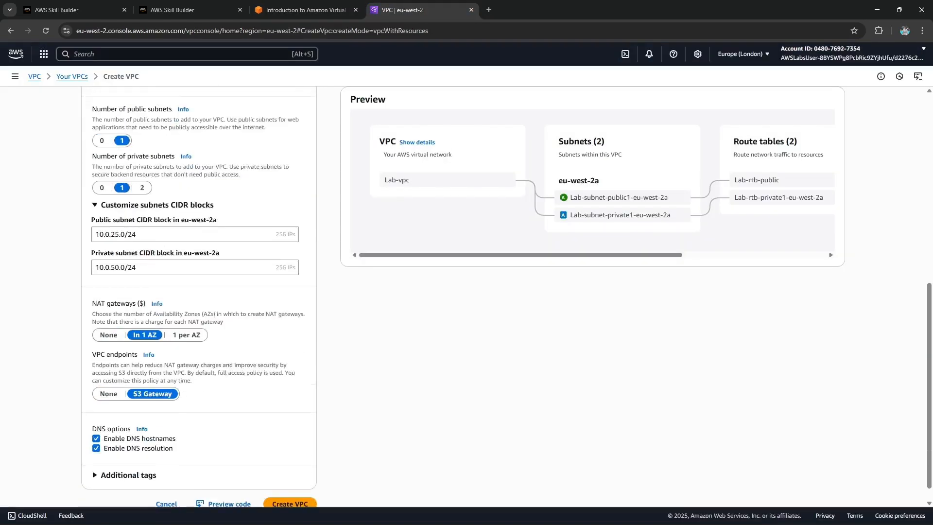
Set VPC endpoints to None, then create the VPC and open it.
click(301, 10)
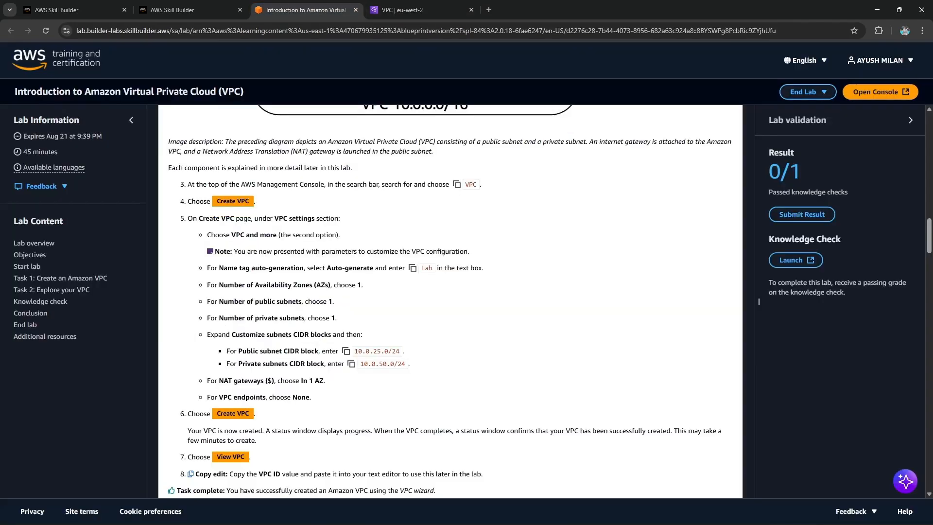
click(403, 10)
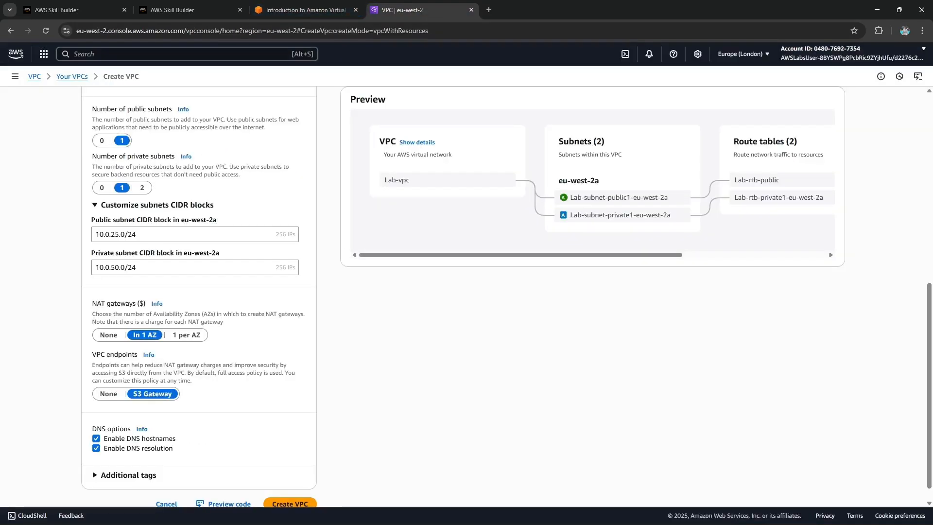
drag(92, 354, 118, 354)
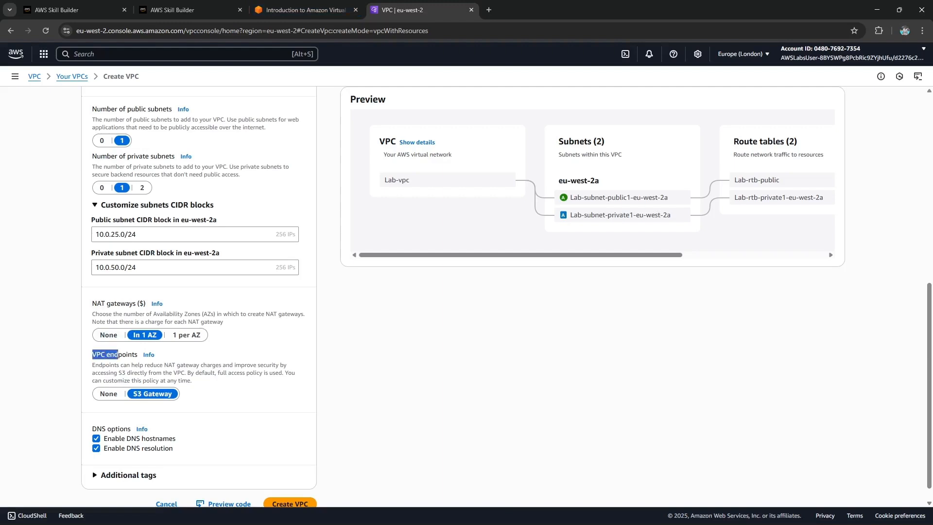
click(109, 393)
click(301, 9)
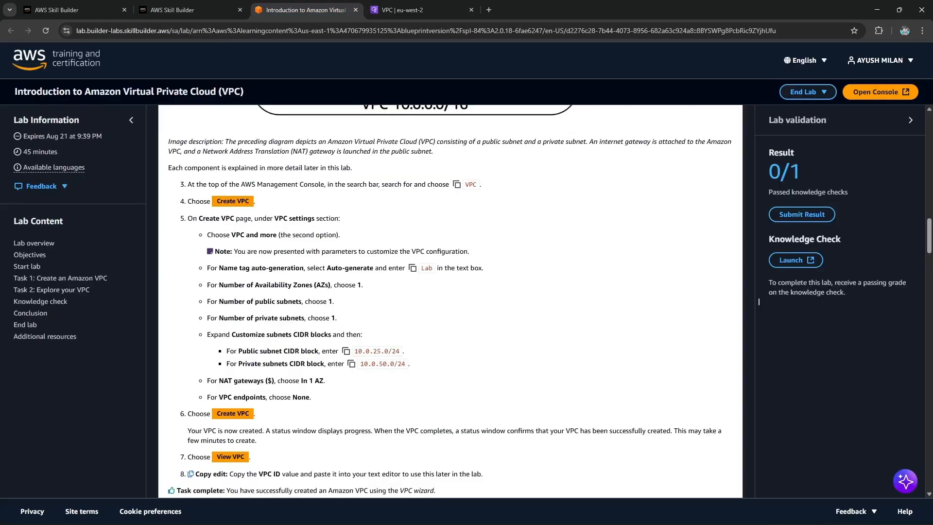
click(403, 9)
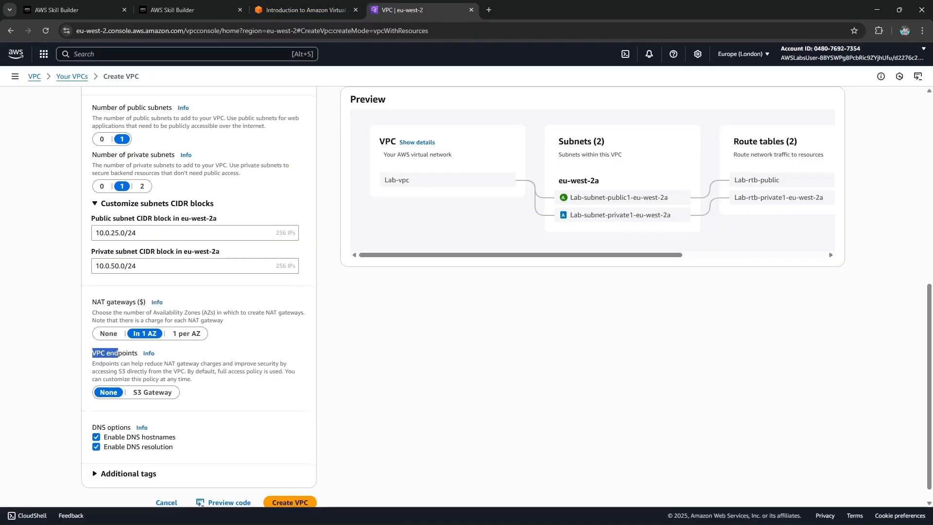
click(290, 484)
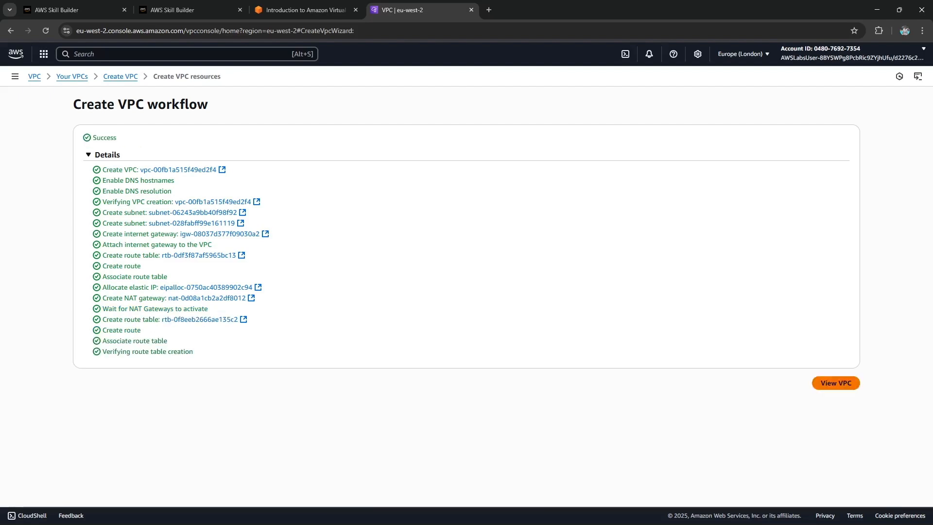
click(836, 383)
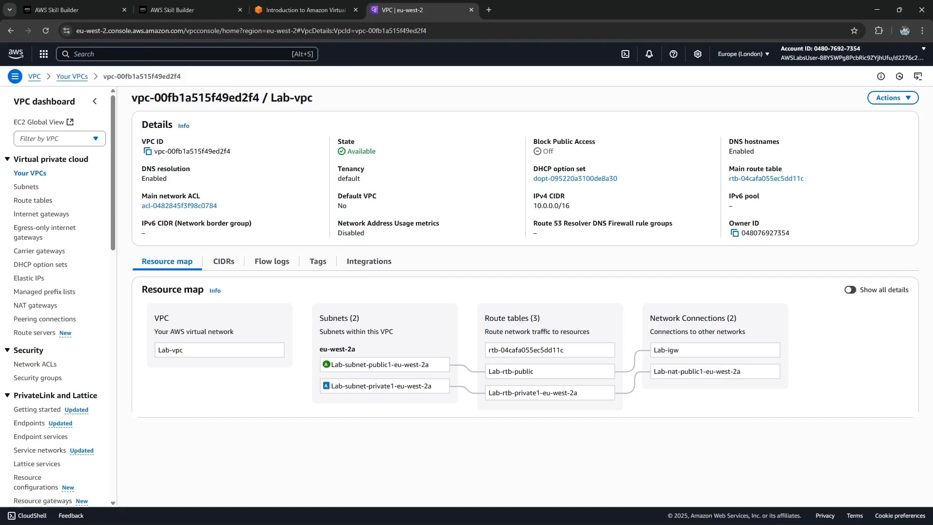
Read the lab guide's Task 2 steps and open the list of your VPCs.
click(305, 10)
drag(294, 199, 421, 199)
click(421, 208)
scroll(758, 301, down, 2)
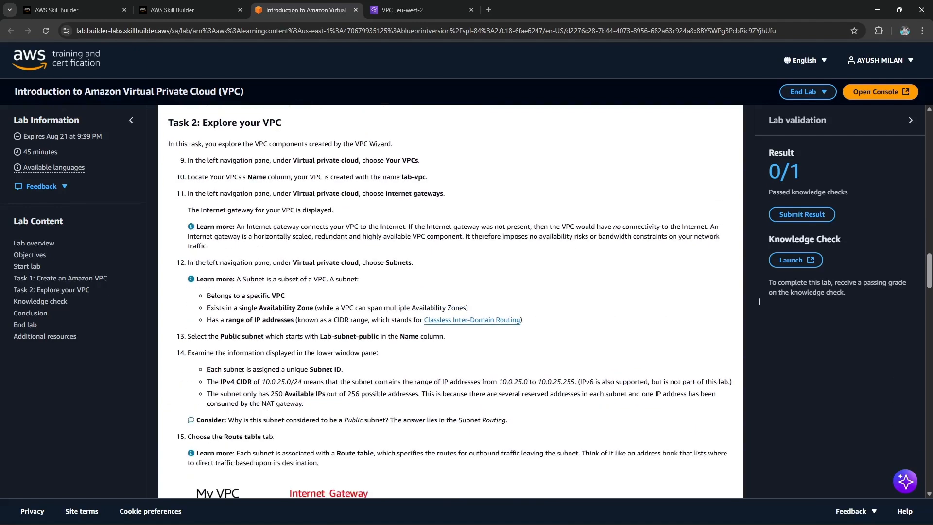
click(402, 9)
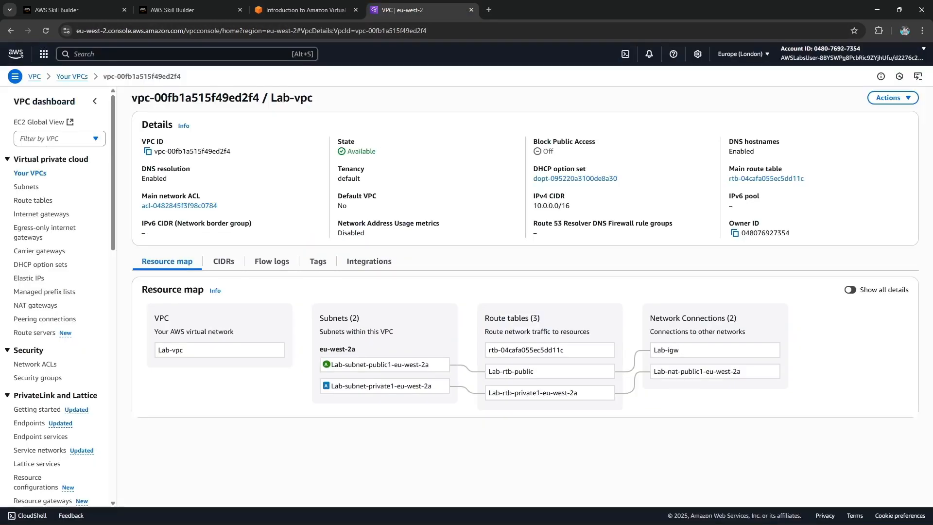
click(30, 173)
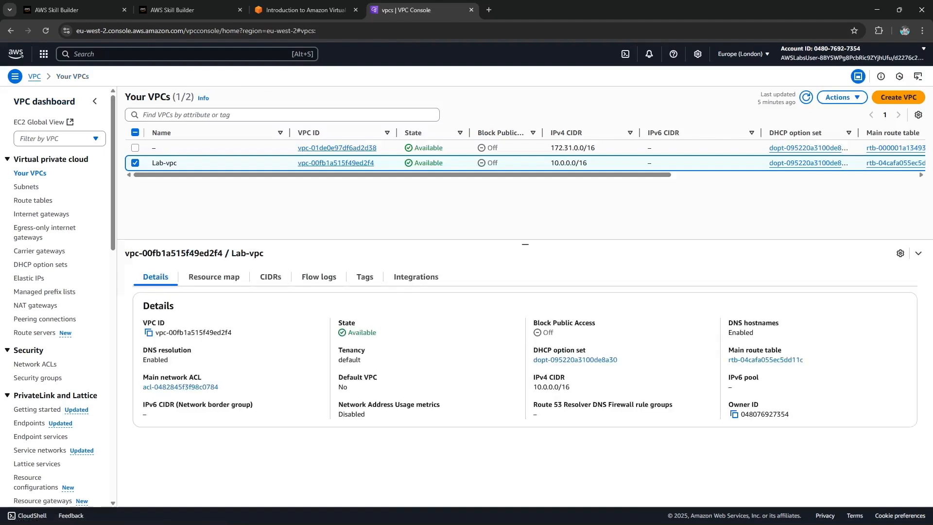
mouse_move(369, 174)
mouse_down()
mouse_move(616, 175)
mouse_move(370, 175)
mouse_up()
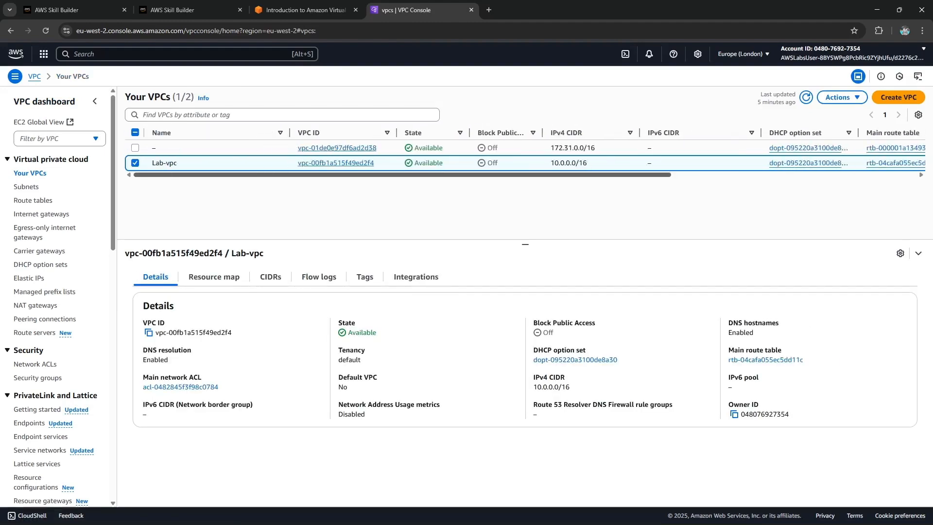
key(ctrl+Page_Up)
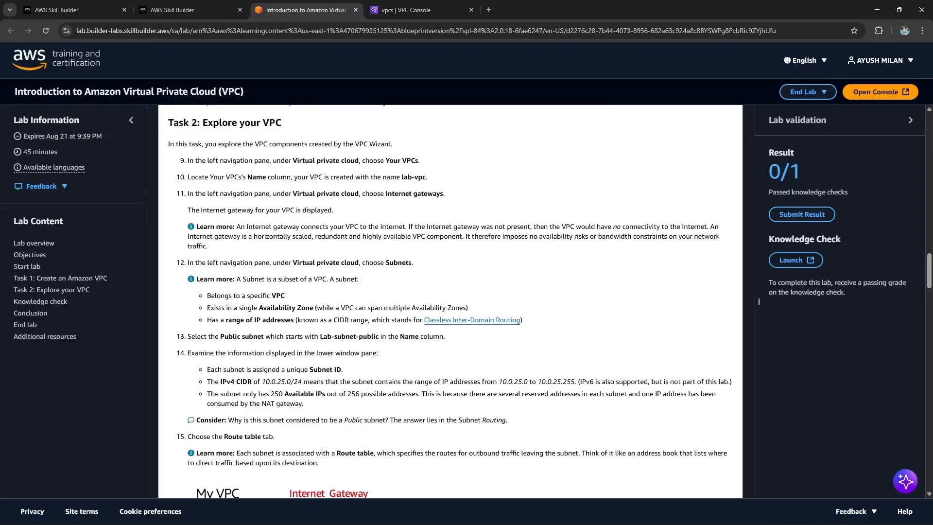
key(ctrl+Page_Down)
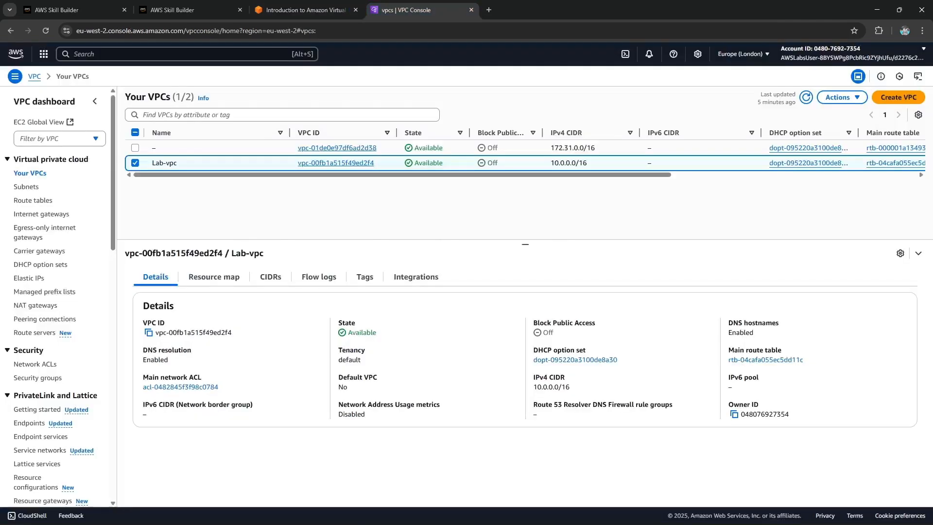
Open the internet gateways list and select the Lab-igw gateway to view its details.
click(43, 213)
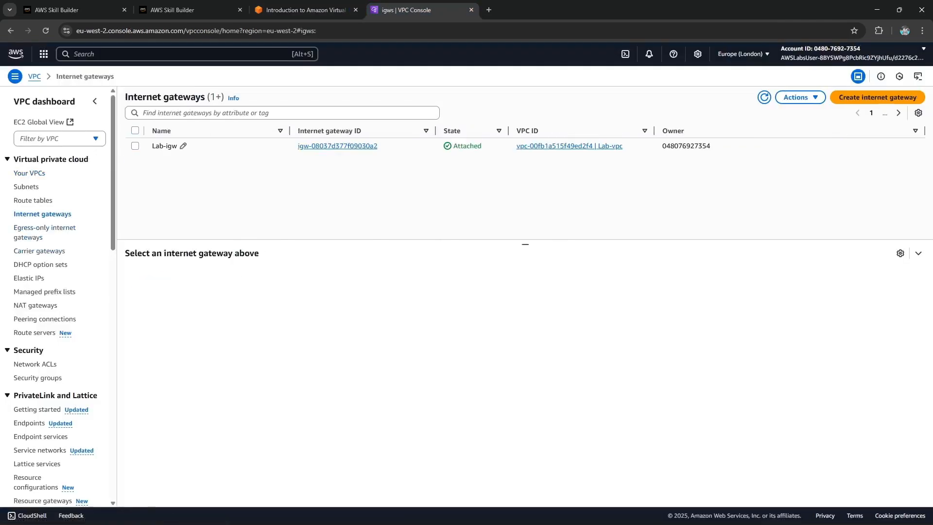
click(136, 146)
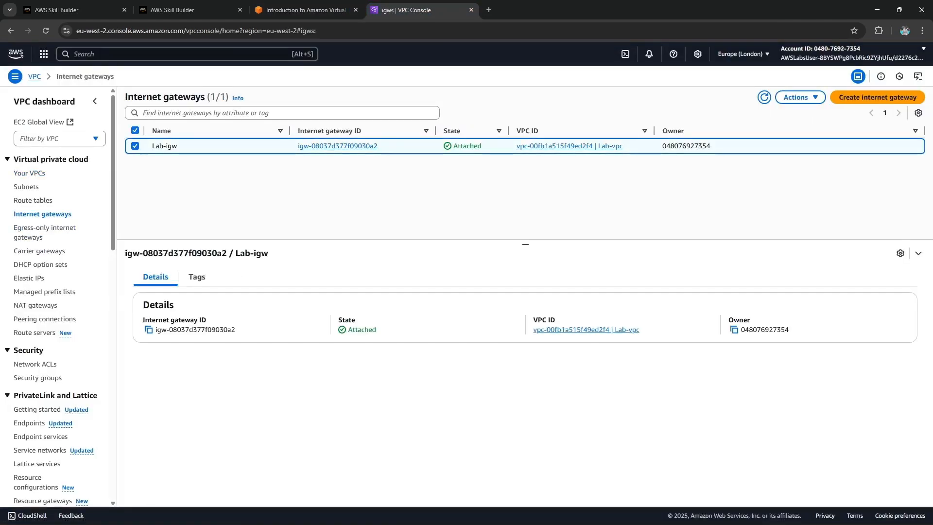
key(ctrl+Page_Up)
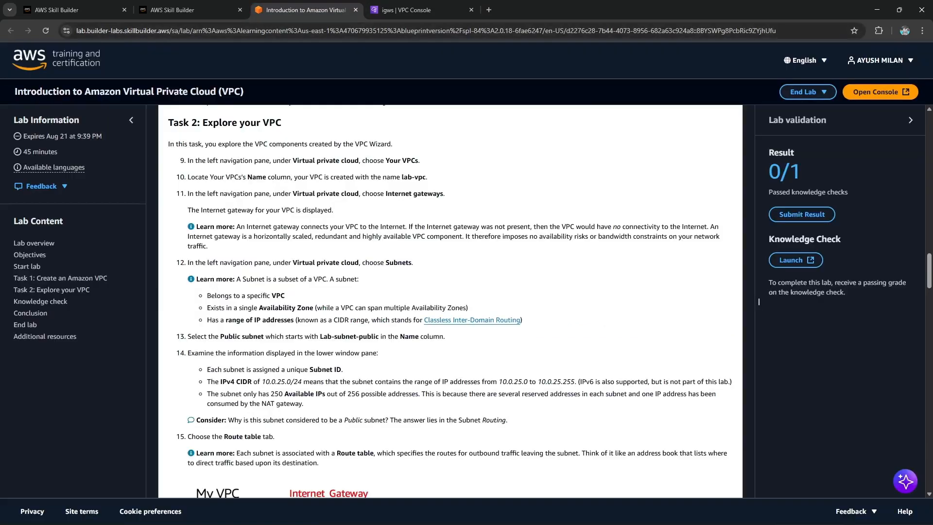
Follow the lab guide to the subnets step and open the Subnets list.
scroll(758, 302, down, 1)
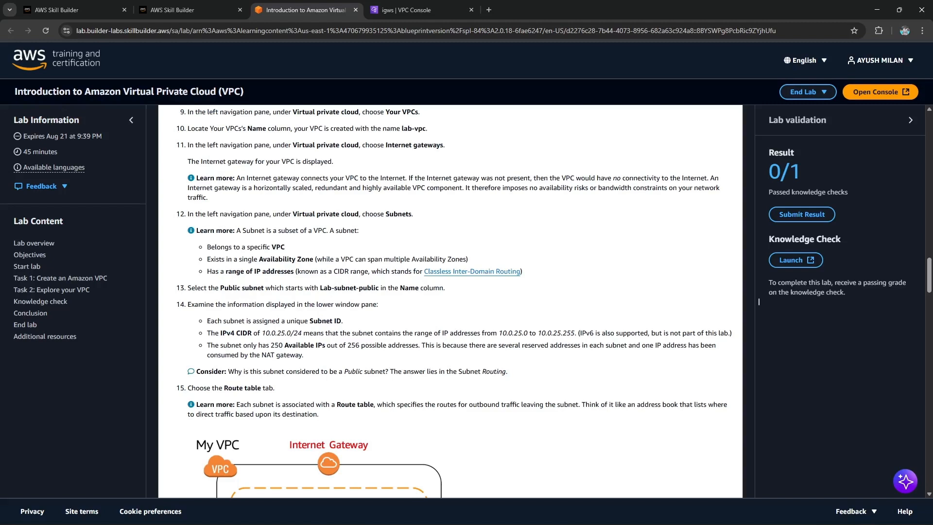
double_click(399, 214)
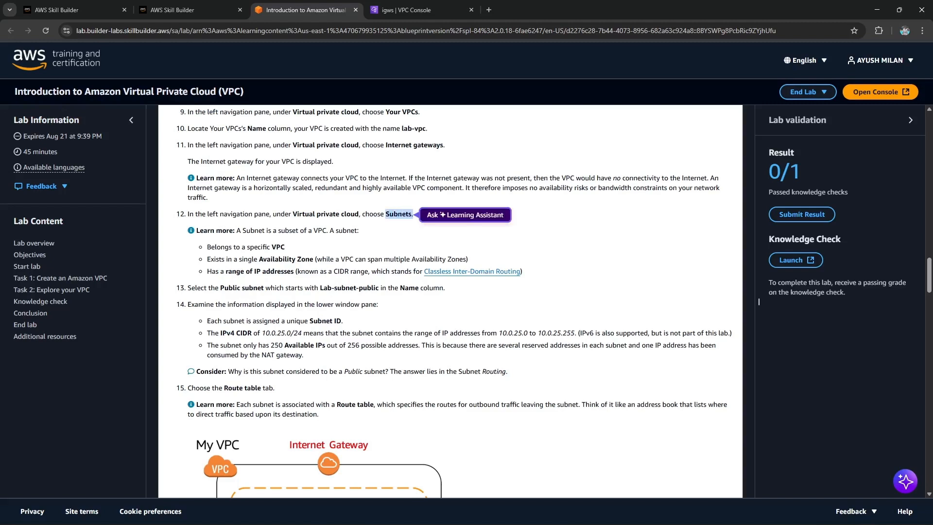
click(413, 10)
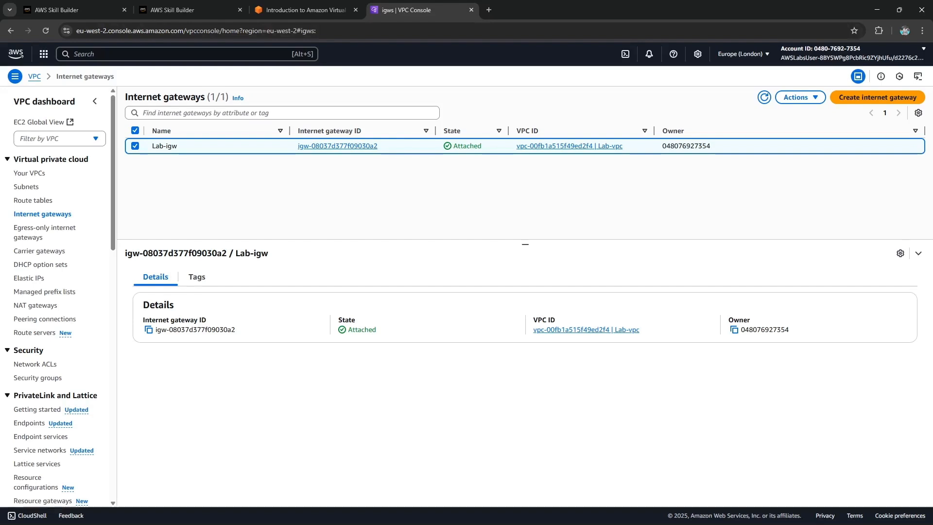
click(25, 186)
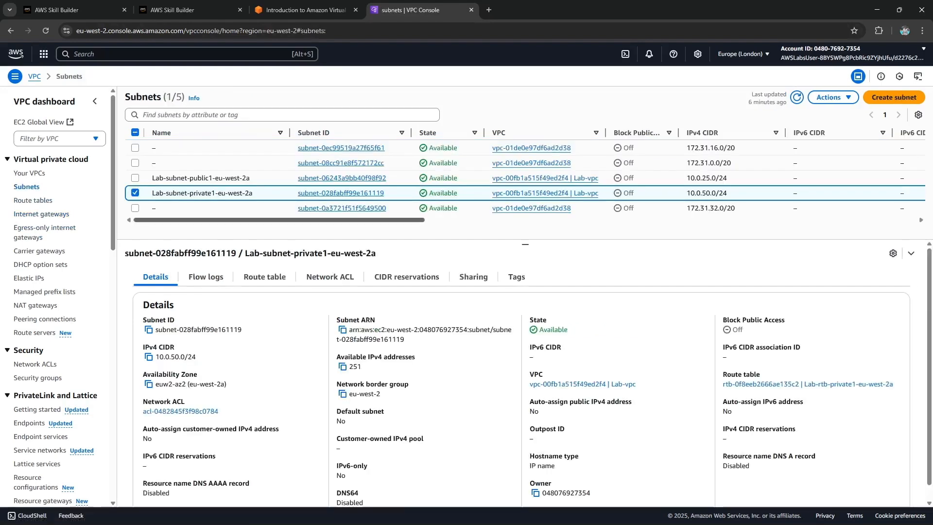
Select the public subnet and examine its details such as the available IPv4 addresses.
click(255, 177)
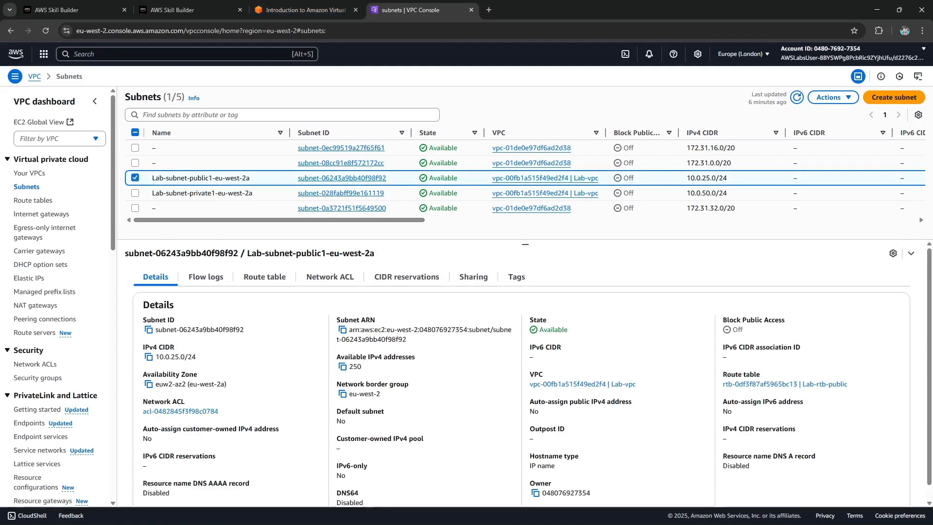
drag(339, 357, 416, 357)
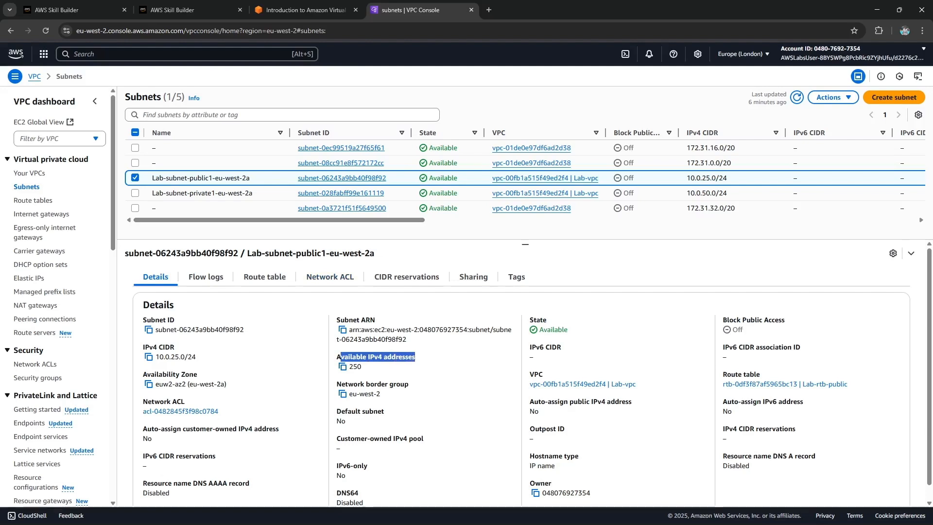
key(ctrl+shift+Tab)
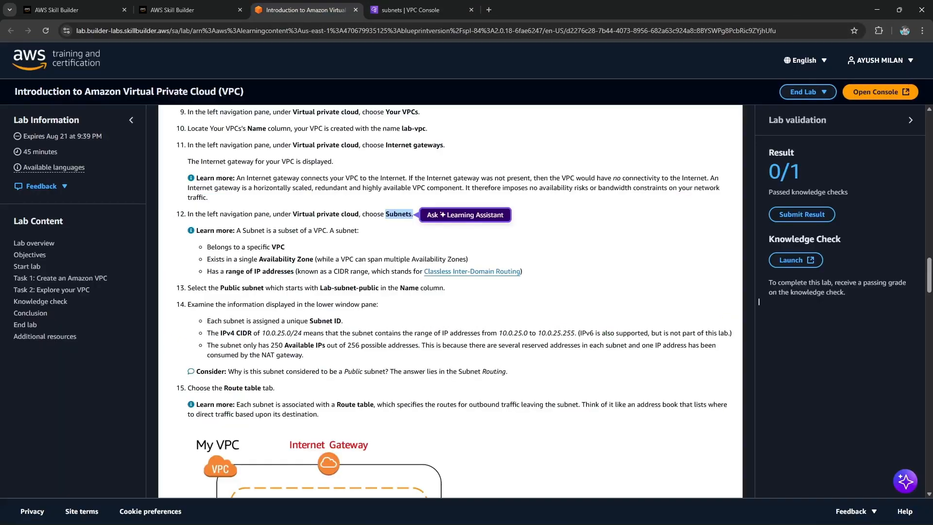
Read the lab guide's explanations of subnets, route tables and network ACLs up to the private subnet step.
click(758, 301)
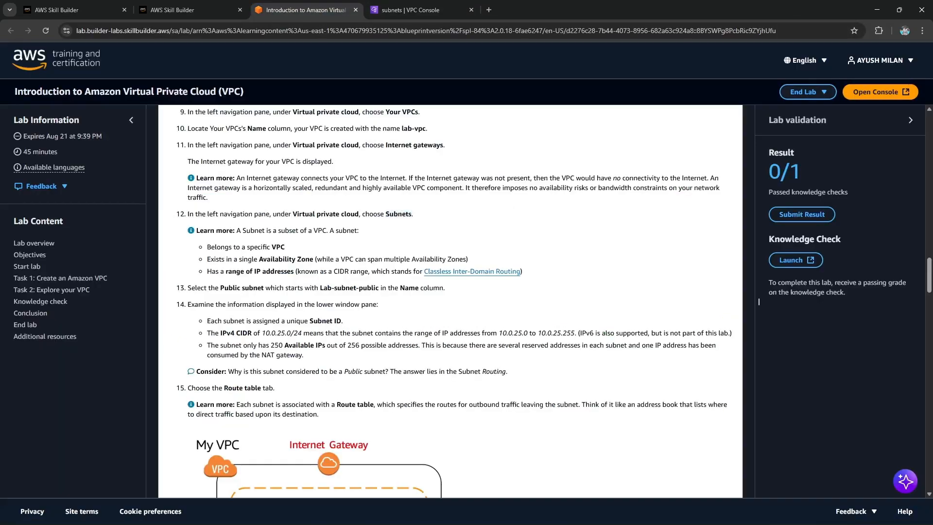
drag(258, 259, 315, 259)
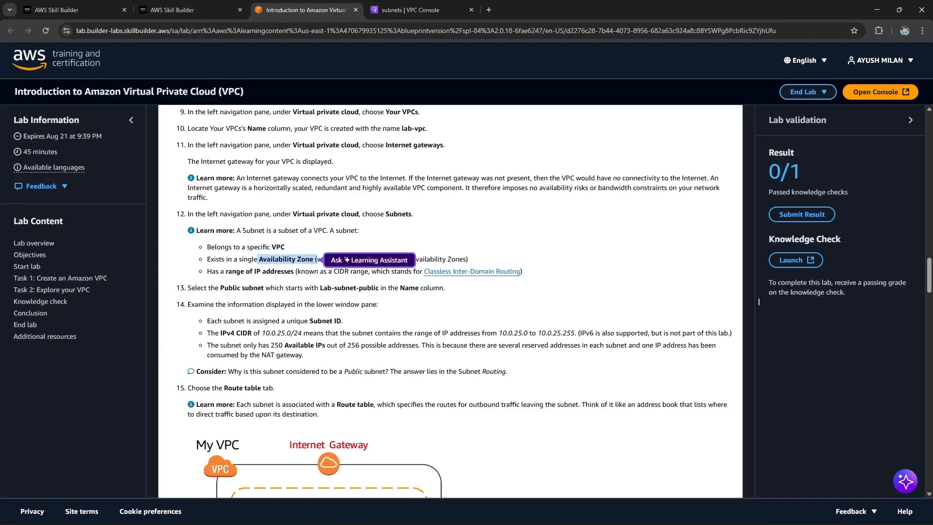
click(759, 301)
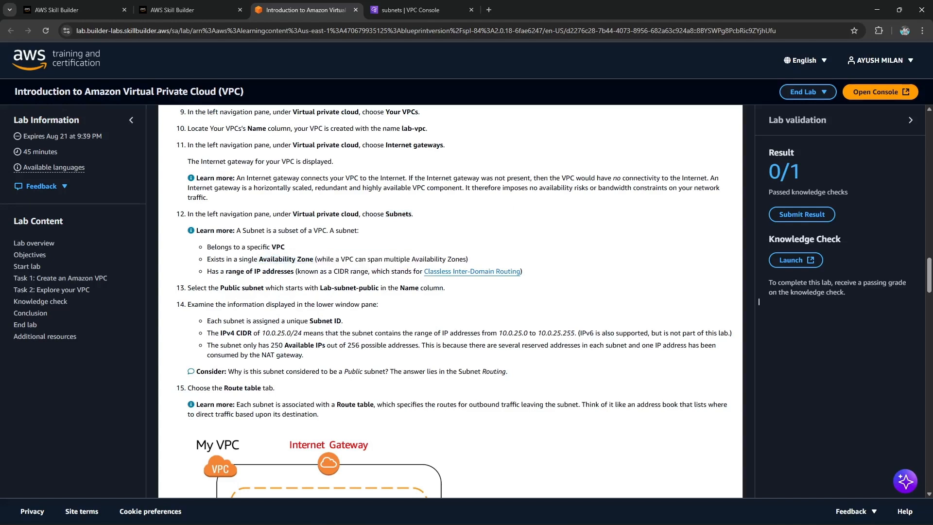
drag(305, 271, 349, 271)
click(759, 301)
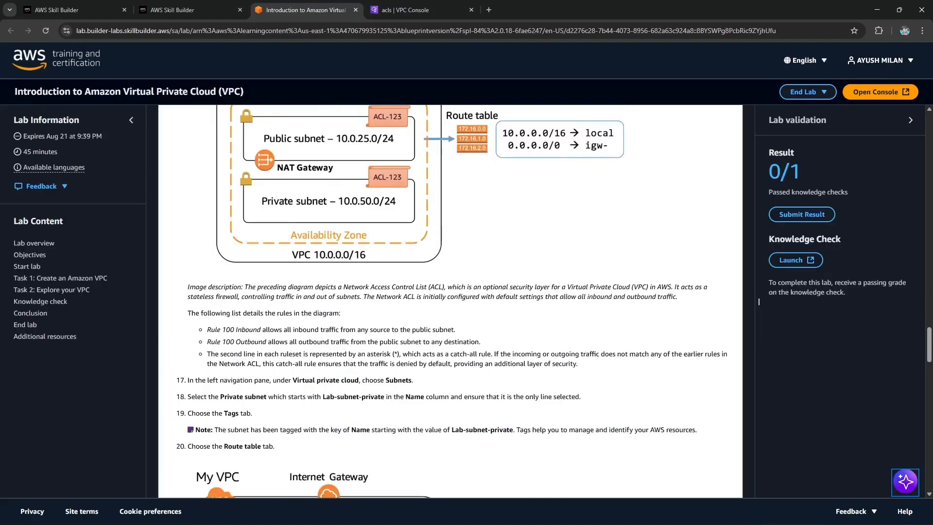
drag(270, 364, 578, 363)
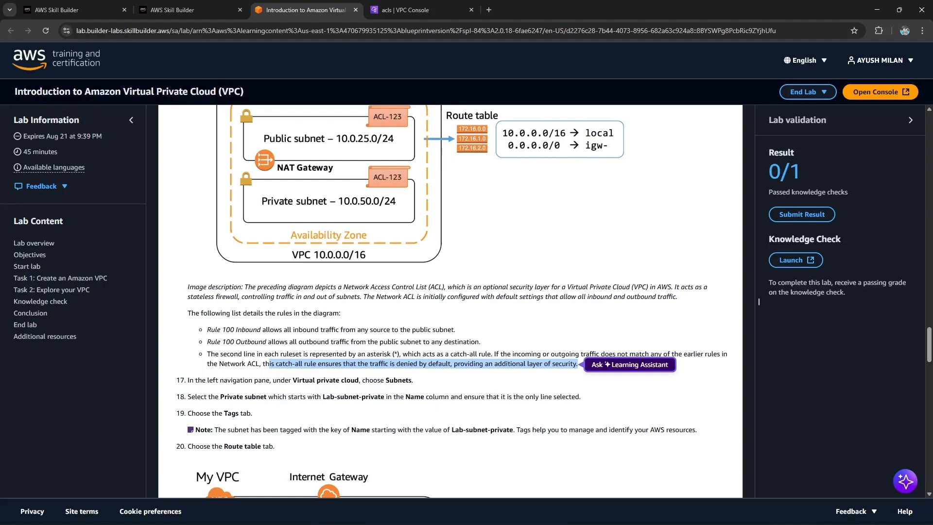
scroll(758, 301, down, 2)
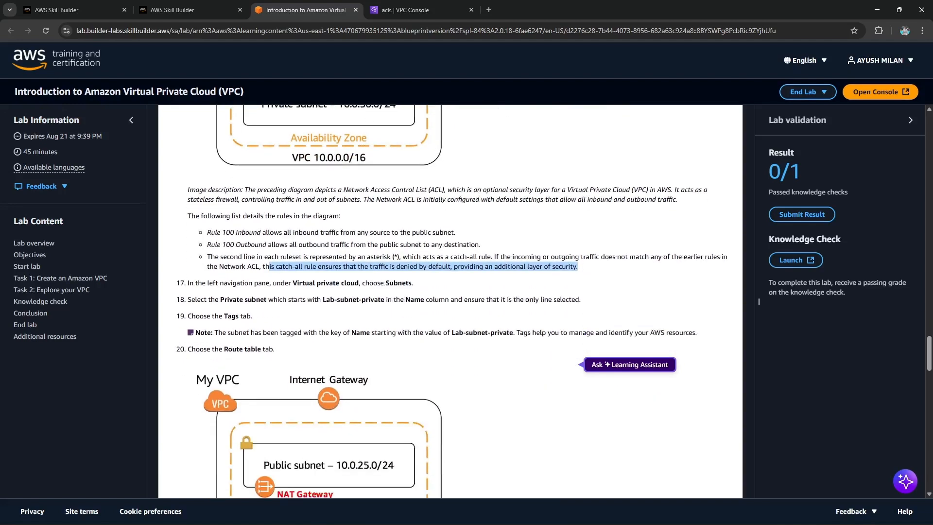
drag(288, 283, 414, 283)
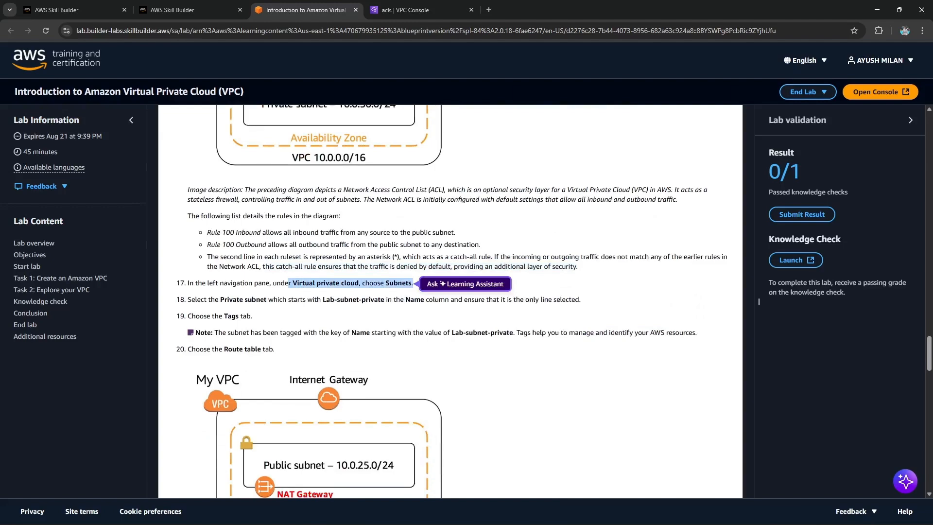
Open the Subnets list in the console and select only the Lab-subnet-private subnet.
click(400, 10)
click(26, 186)
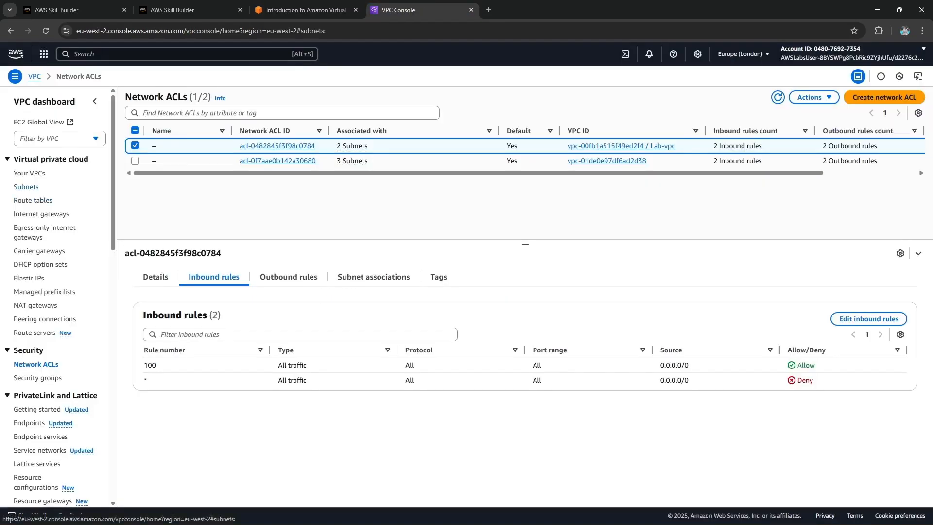
click(135, 193)
click(135, 178)
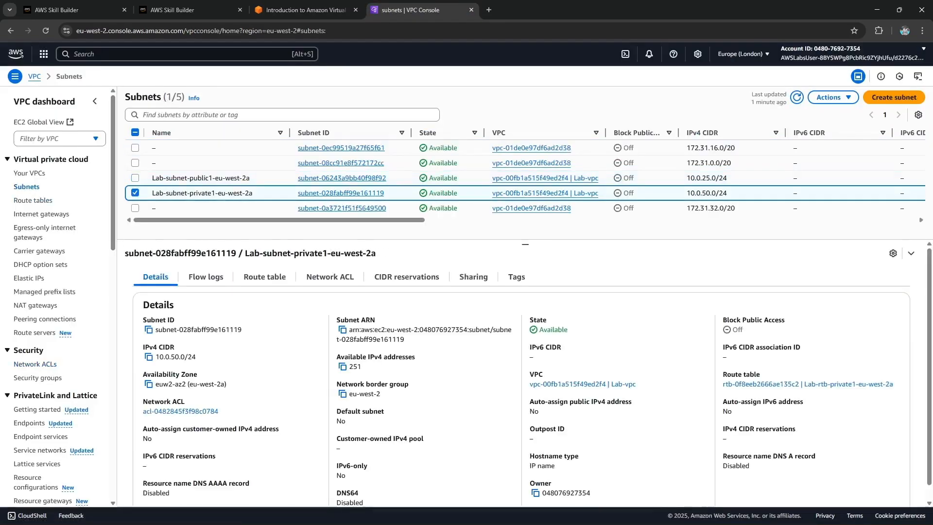
View the private subnet's tags and return to the lab guide.
click(306, 10)
key(ctrl+Tab)
click(517, 277)
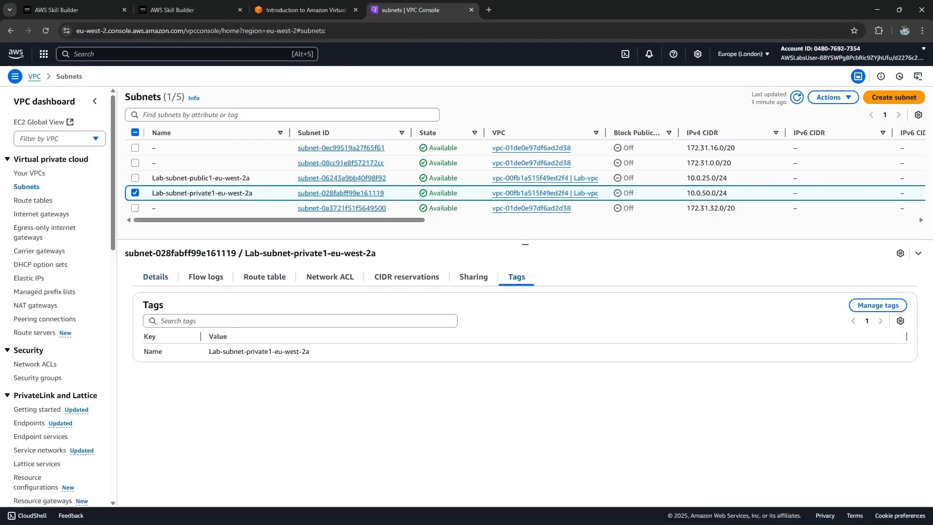
drag(143, 337, 234, 338)
click(160, 260)
key(ctrl+shift+Tab)
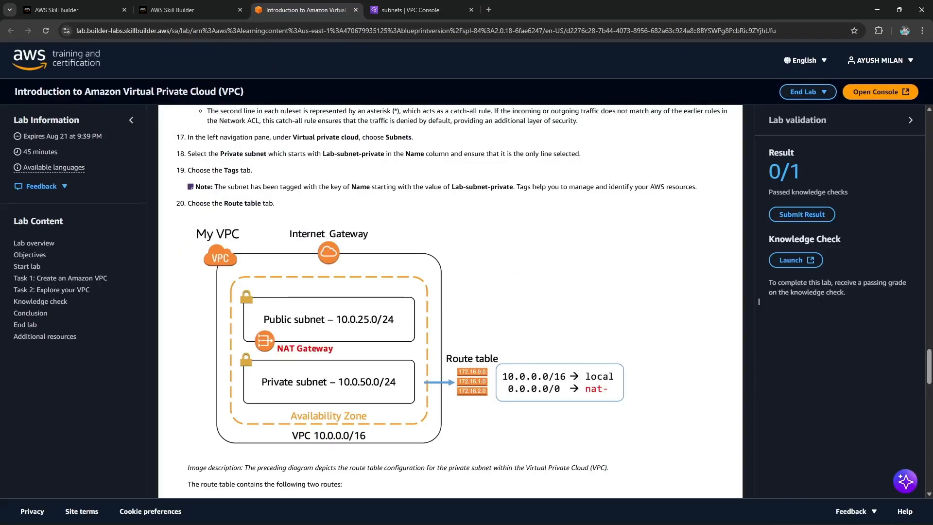
Open Security groups and review the Lab VPC default group's details, inbound rules and outbound rules.
scroll(758, 301, down, 10)
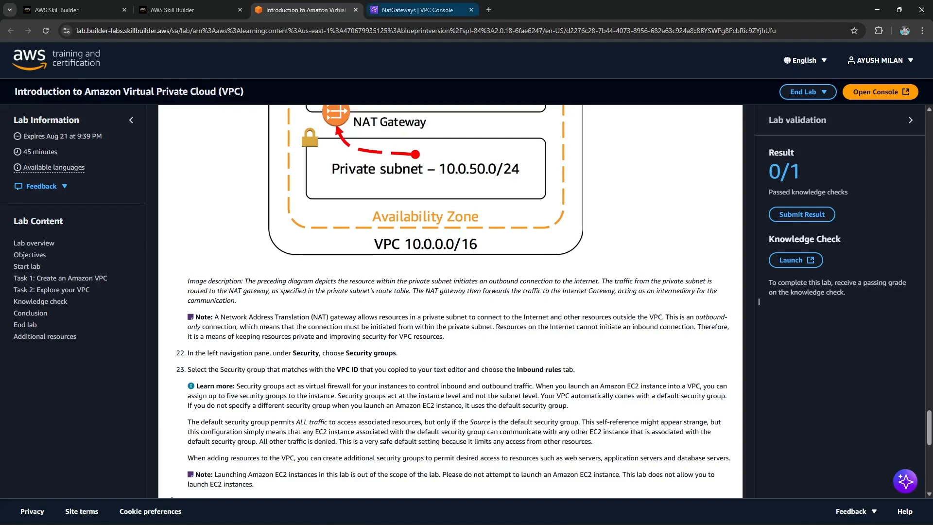
click(417, 10)
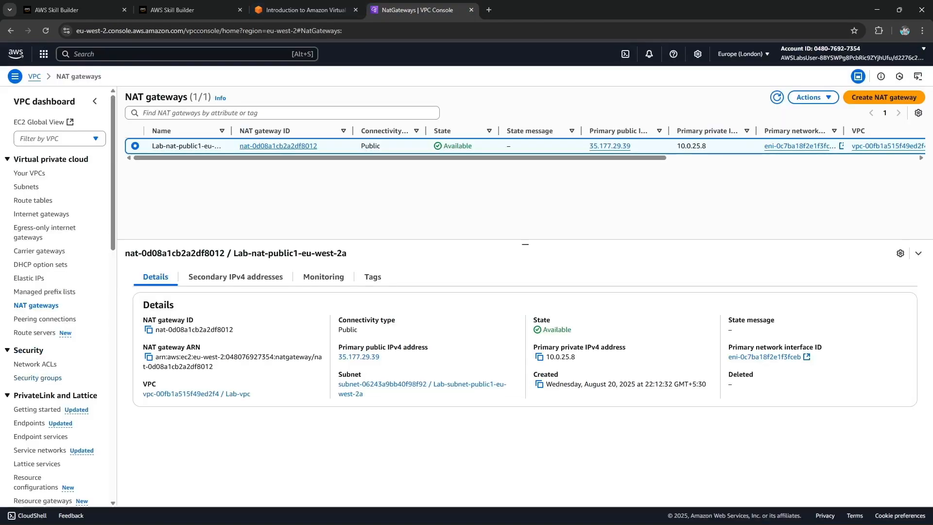
click(38, 378)
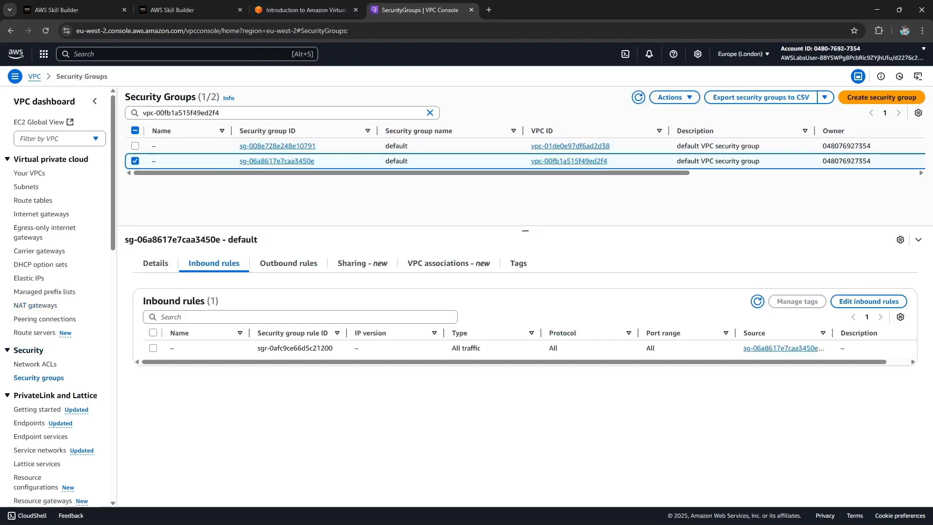
click(156, 263)
click(214, 263)
click(289, 263)
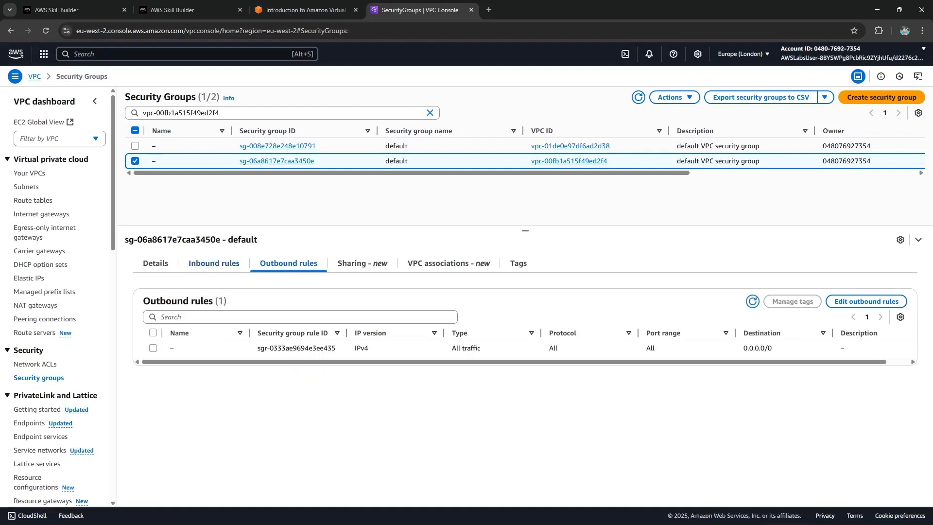
click(213, 263)
Read the remaining lab guide steps through the knowledge check and conclusion.
click(306, 10)
scroll(759, 301, down, 3)
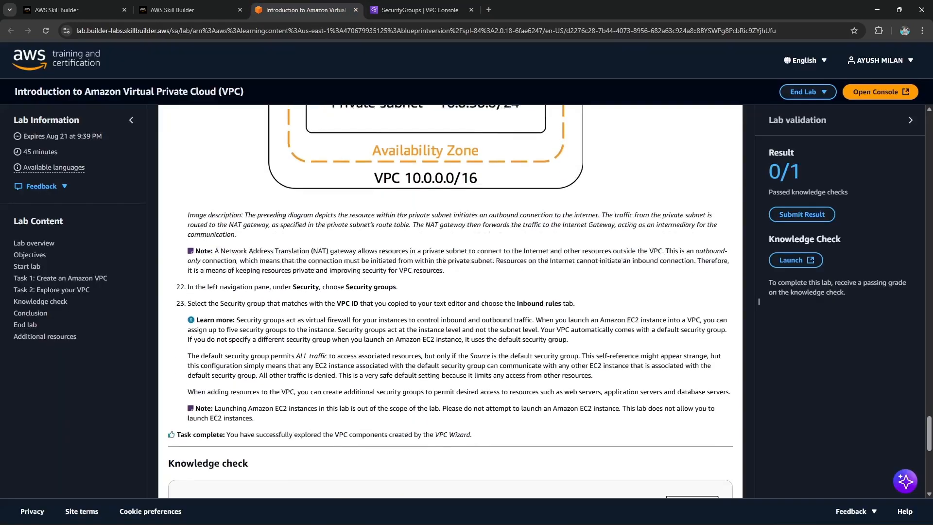
drag(215, 272, 285, 308)
click(285, 308)
scroll(759, 301, down, 1)
drag(253, 328, 602, 338)
click(602, 338)
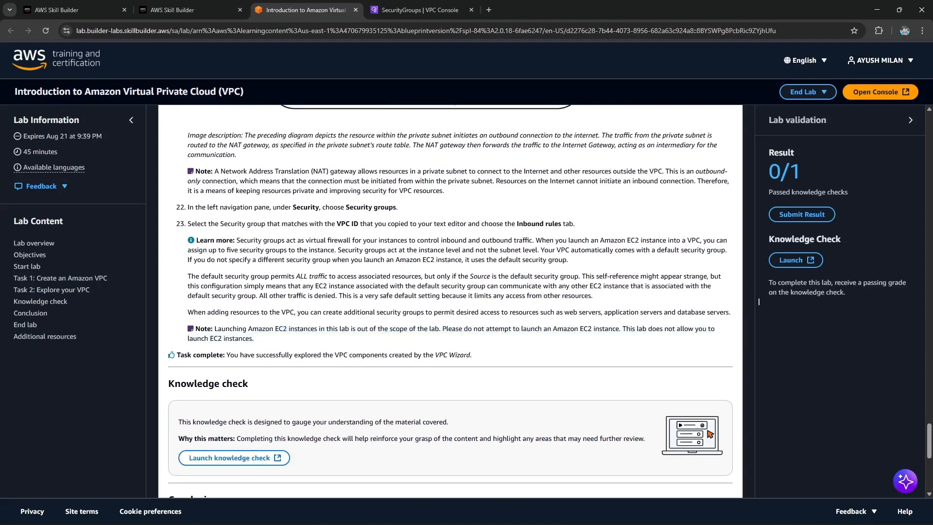
scroll(758, 301, down, 1)
triple_click(207, 335)
drag(316, 306, 474, 306)
scroll(474, 306, down, 3)
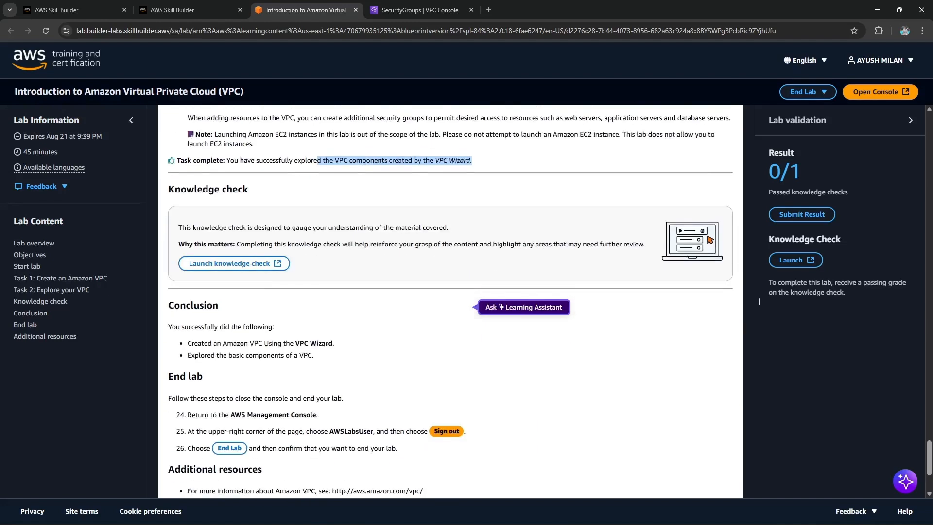
scroll(235, 272, down, 1)
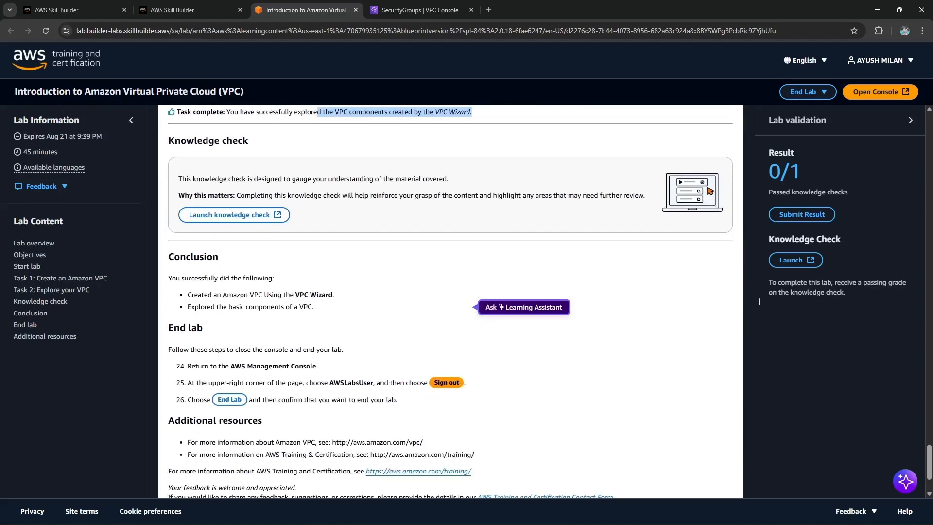
Launch the knowledge check and begin the SPL-84 assessment test.
click(234, 215)
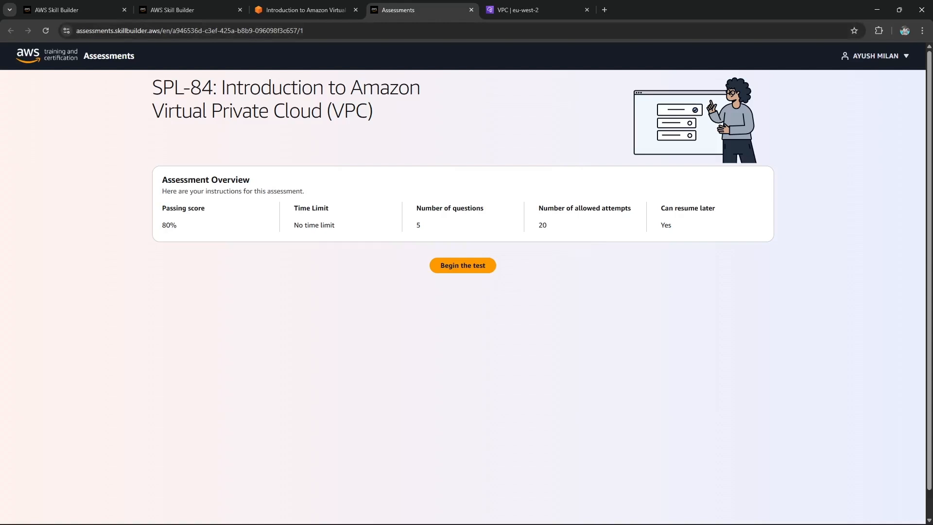
drag(152, 88, 374, 110)
click(374, 110)
click(463, 265)
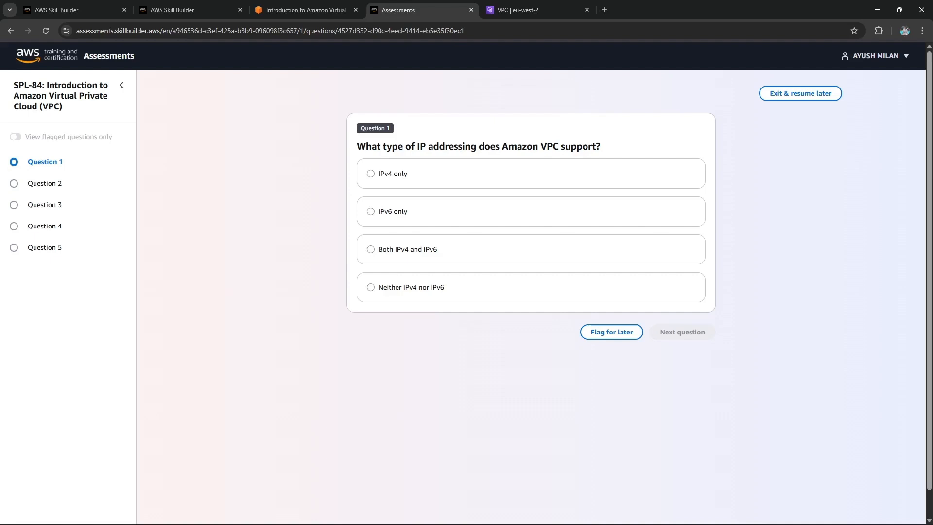
Answer question 1 with Both IPv4 and IPv6 and question 2 with specifying allowed routes for outbound traffic leaving a subnet.
click(408, 250)
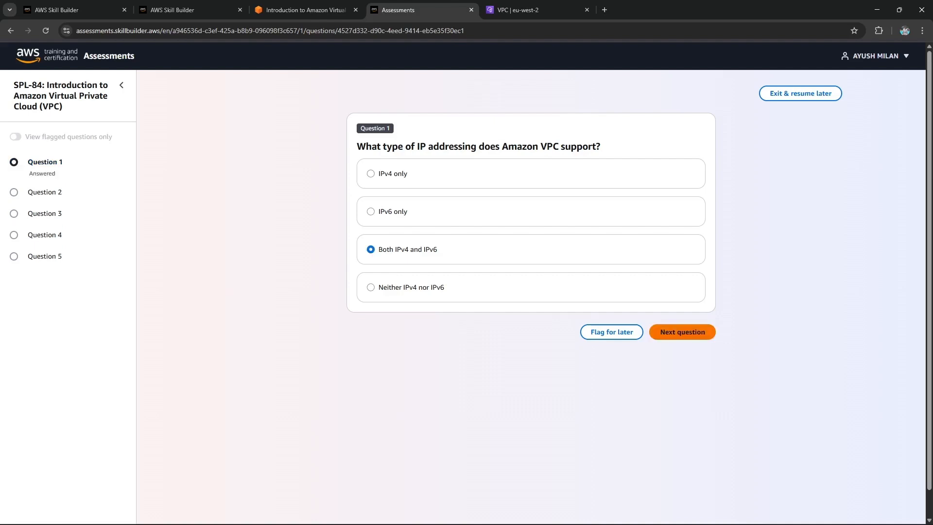
click(682, 332)
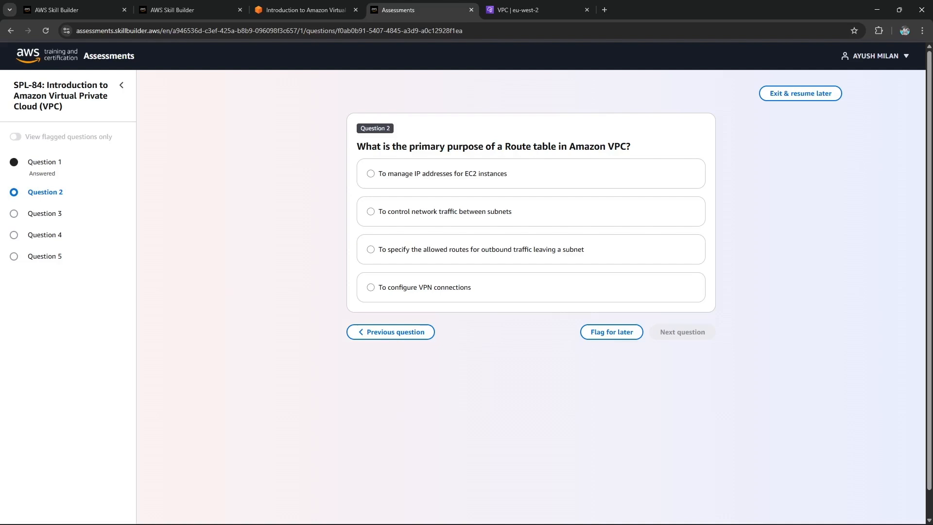
click(481, 249)
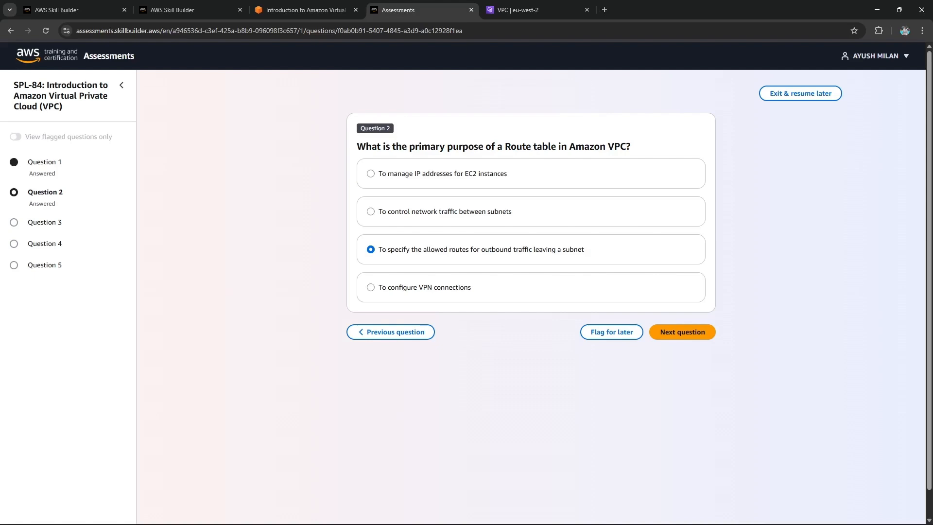
click(682, 332)
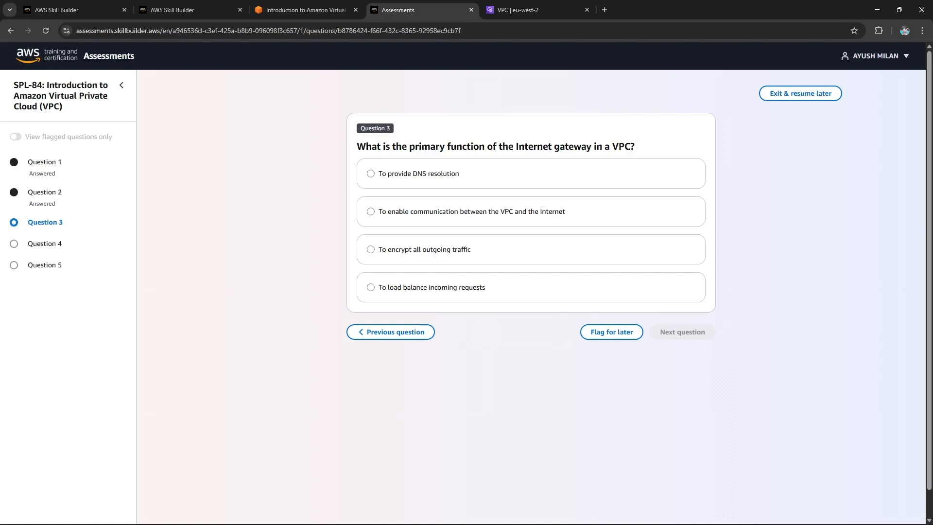
Answer question 3 with enabling communication between the VPC and the Internet and question 4 with defining the VPC's IP address range.
click(371, 211)
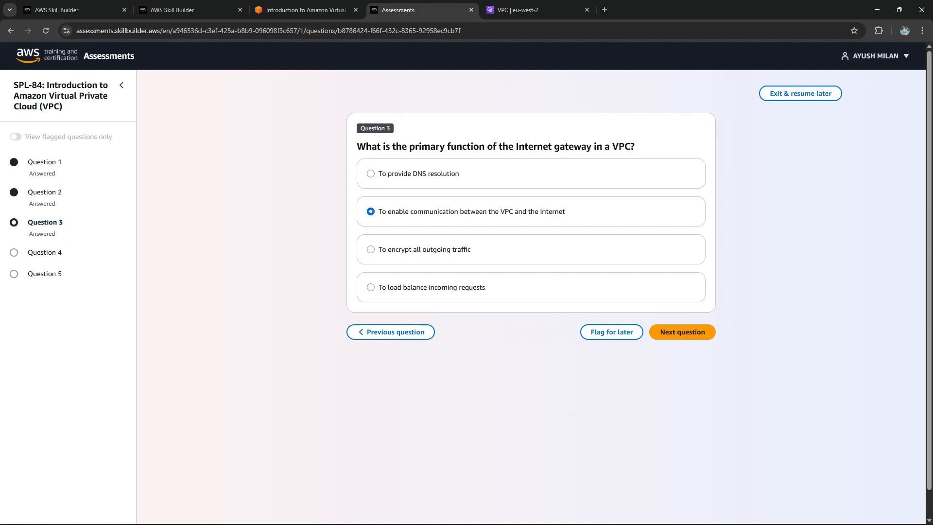
click(683, 332)
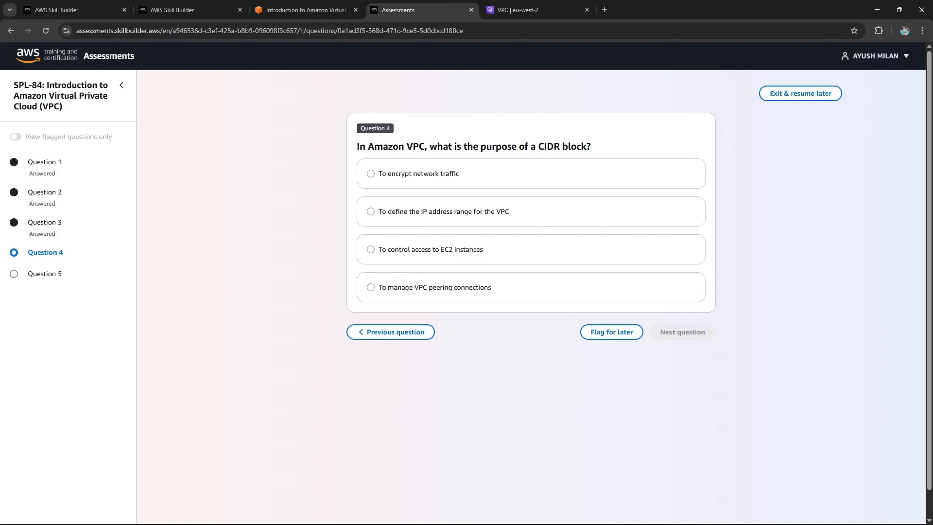
click(371, 211)
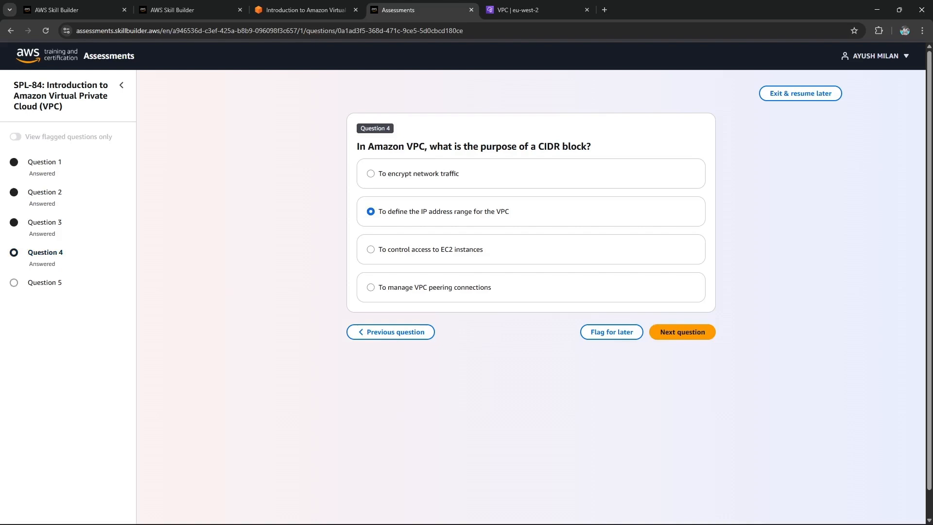
click(682, 332)
Answer question 5 with allowing private subnet resources to access the Internet and finish the assessment.
drag(358, 146, 429, 159)
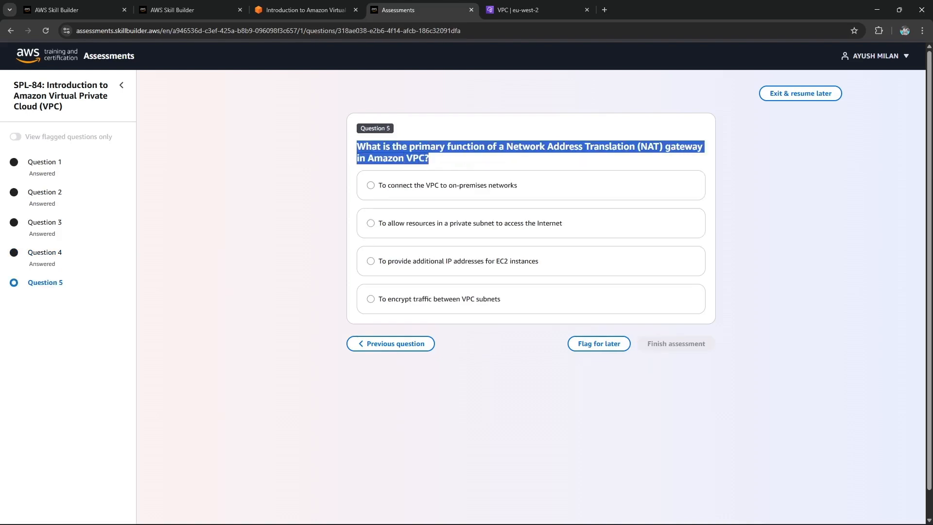
drag(431, 223, 564, 224)
click(564, 224)
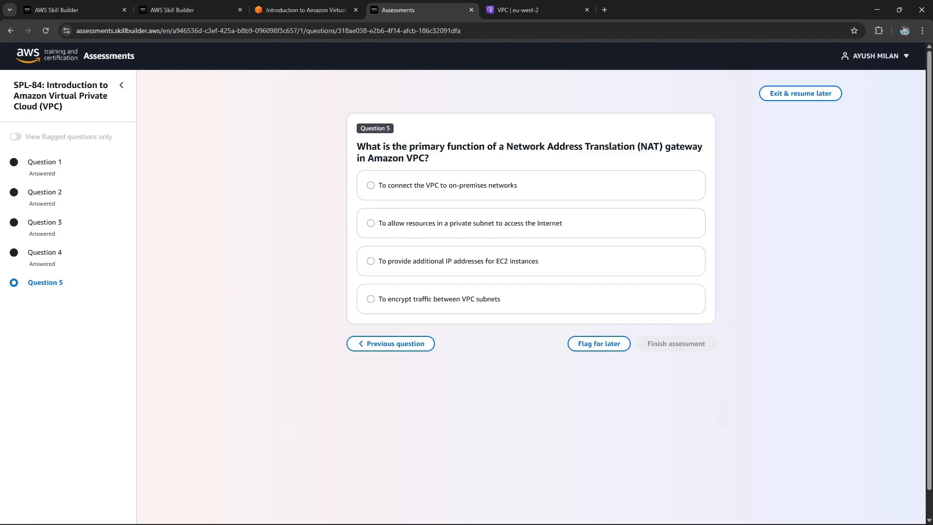
click(370, 223)
drag(391, 223, 563, 224)
click(676, 343)
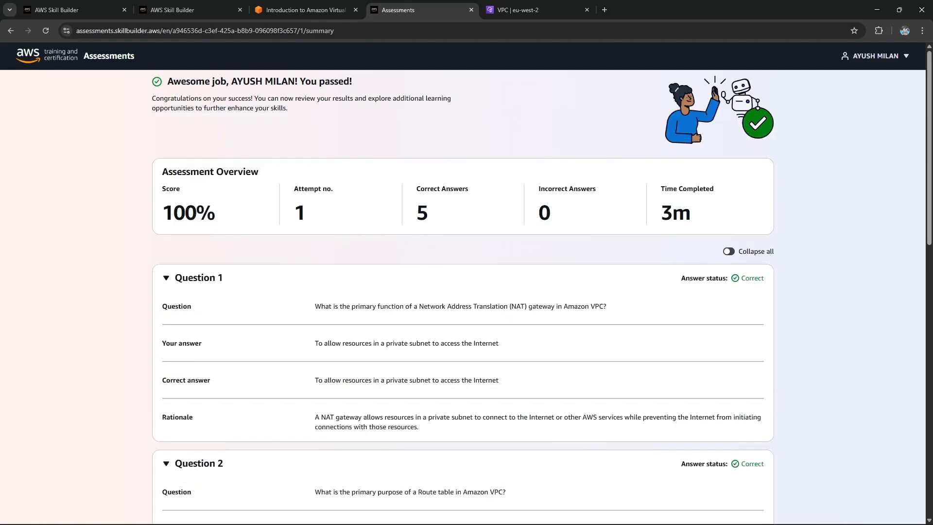
Review the assessment results and return to the lab guide.
scroll(467, 282, down, 14)
scroll(466, 282, up, 14)
scroll(758, 301, down, 14)
scroll(759, 301, up, 14)
key(ctrl+shift+Tab)
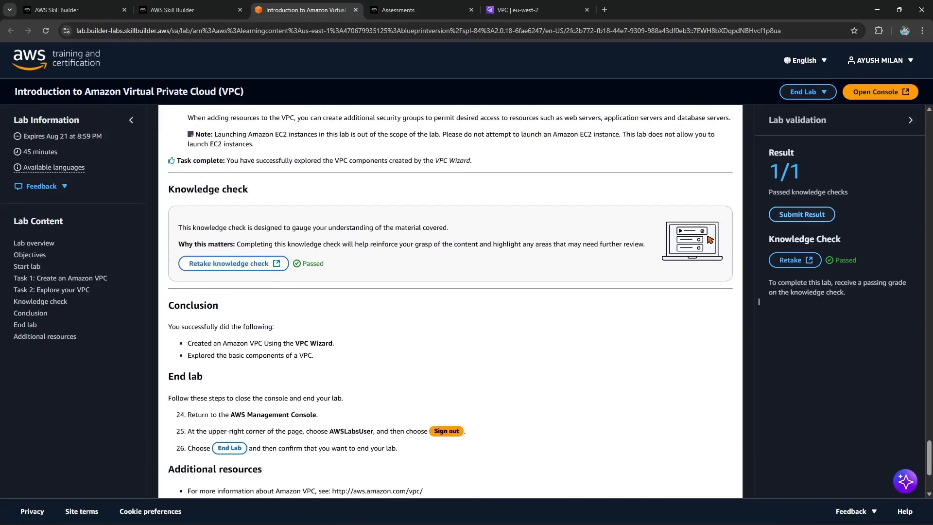
Sign out of the AWS Management Console as the lab's end instructions direct.
scroll(759, 301, down, 1)
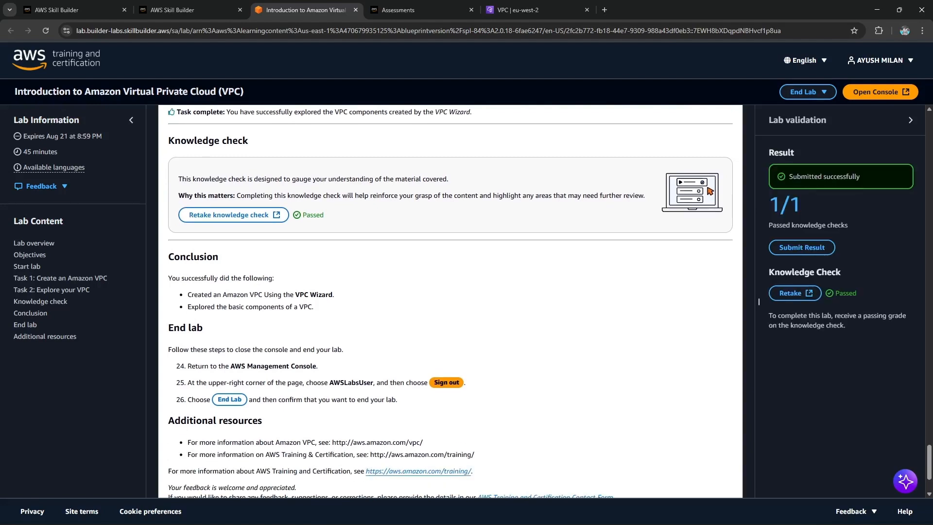
scroll(759, 302, down, 1)
click(518, 9)
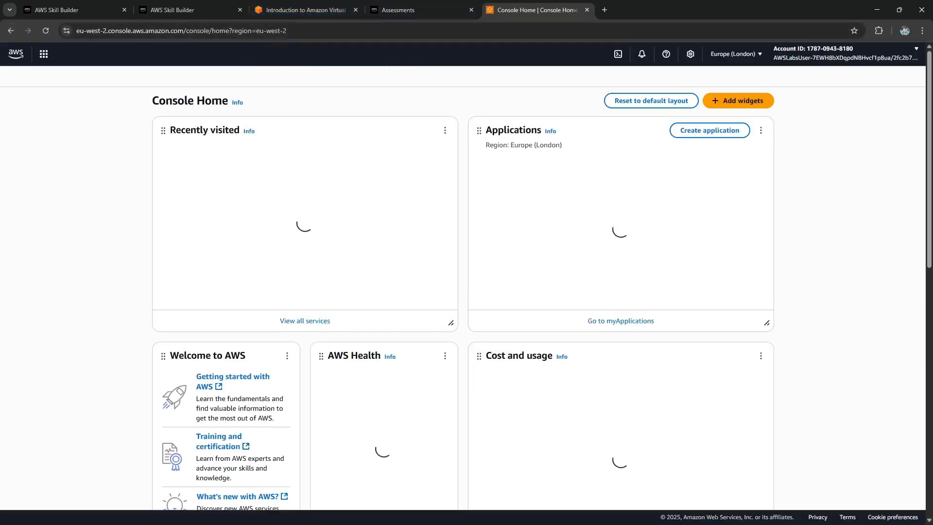
click(846, 53)
click(891, 248)
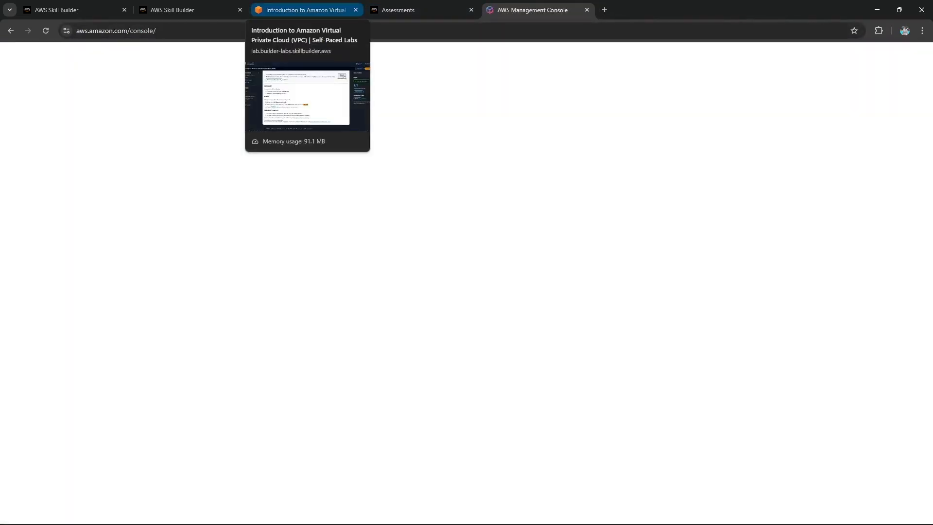
End the lab session by choosing Complete Lab and confirming.
click(302, 10)
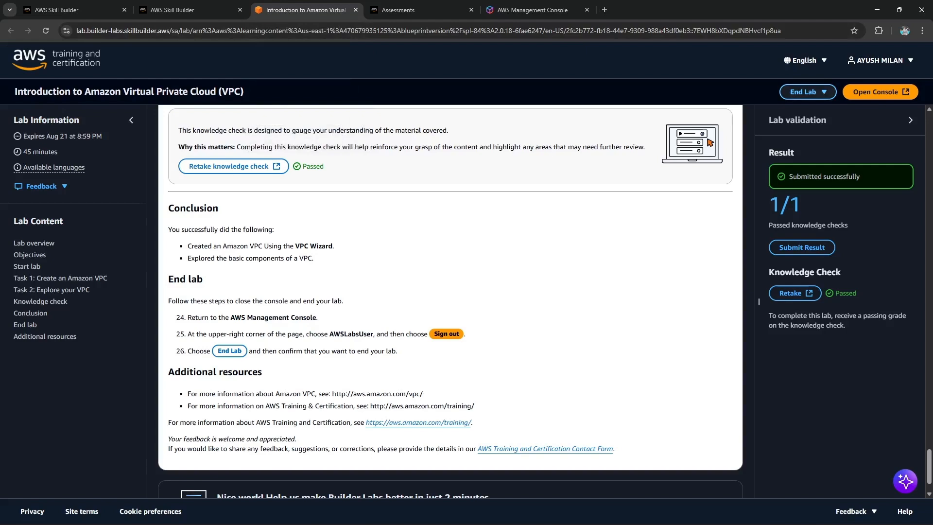
click(807, 92)
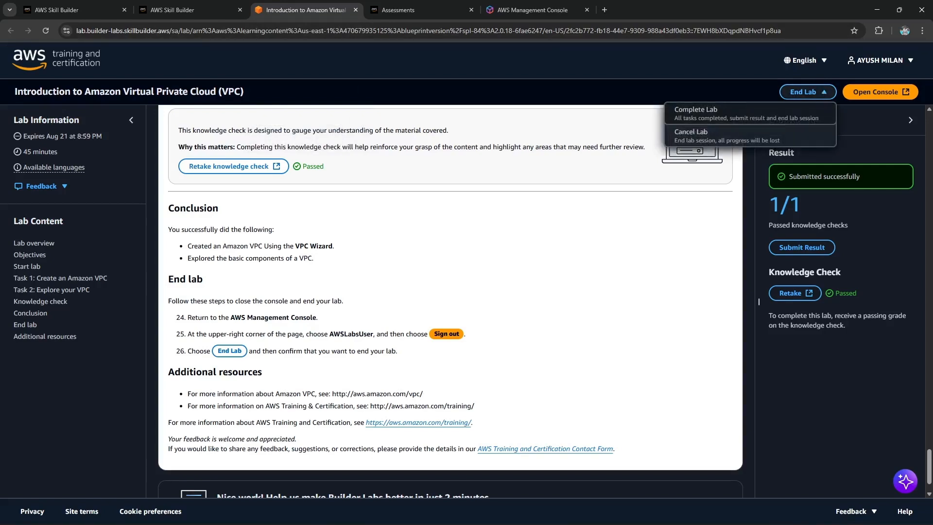
click(746, 113)
click(566, 314)
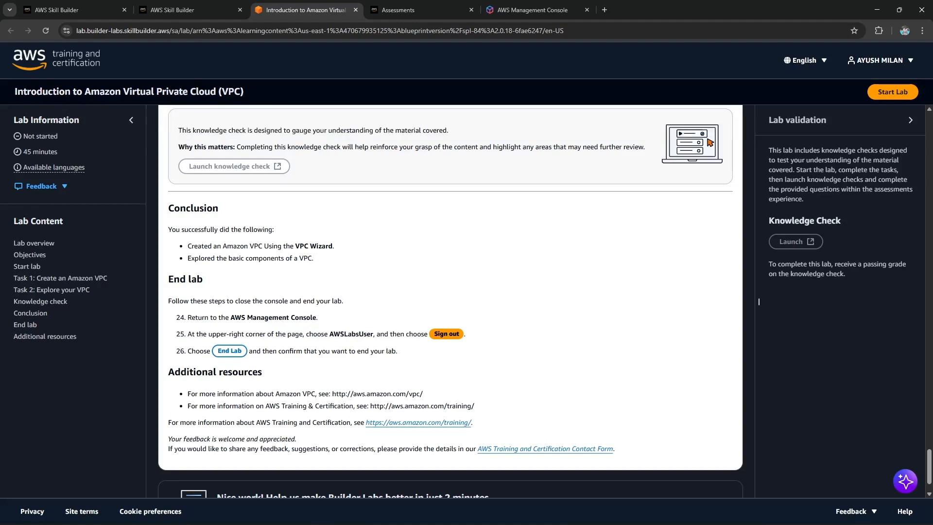
Rate the learning experience five stars on the training's feedback page and save the rating.
key(ctrl+shift+Tab)
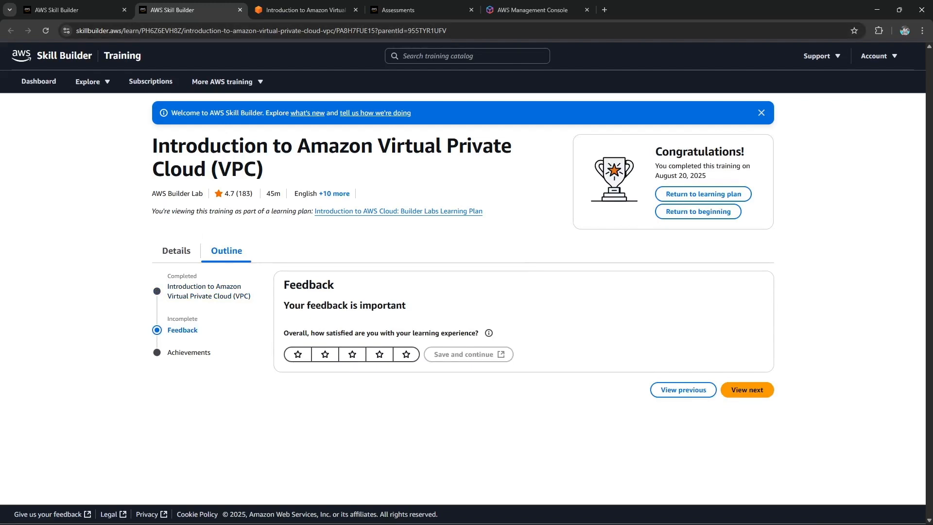
click(406, 354)
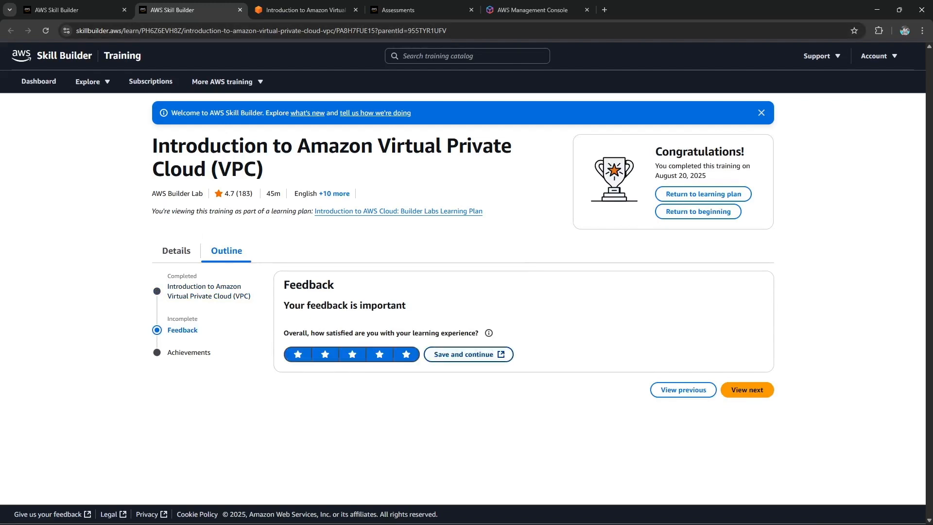
click(468, 354)
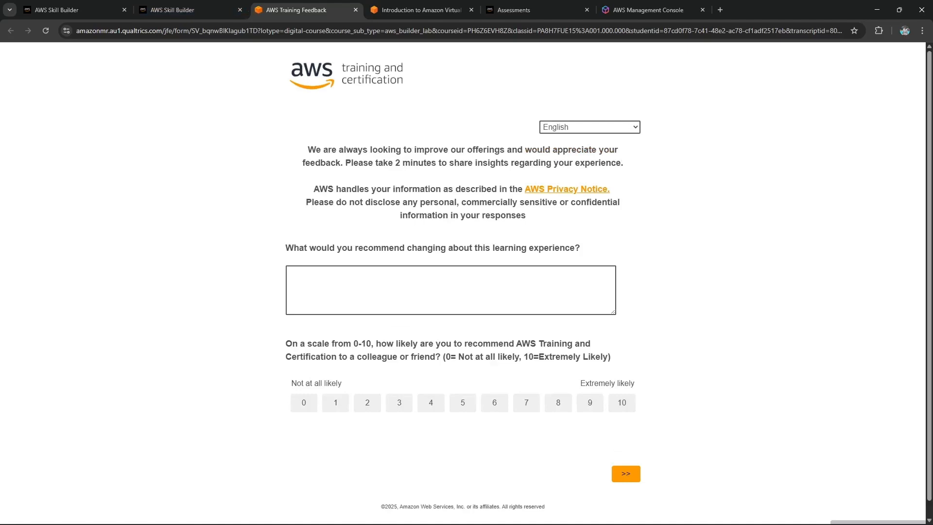
key(ctrl+shift+Tab)
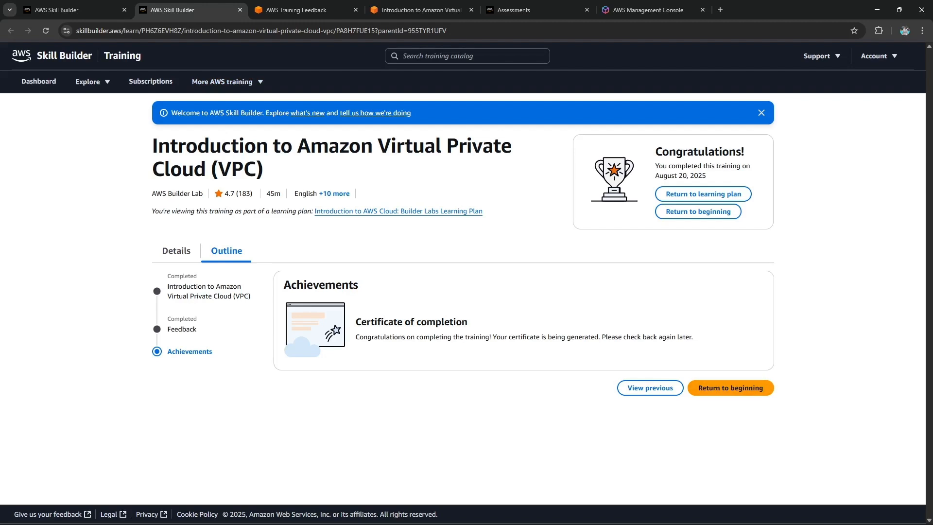
Browse the training outline's achievements and feedback sections.
drag(481, 336, 694, 336)
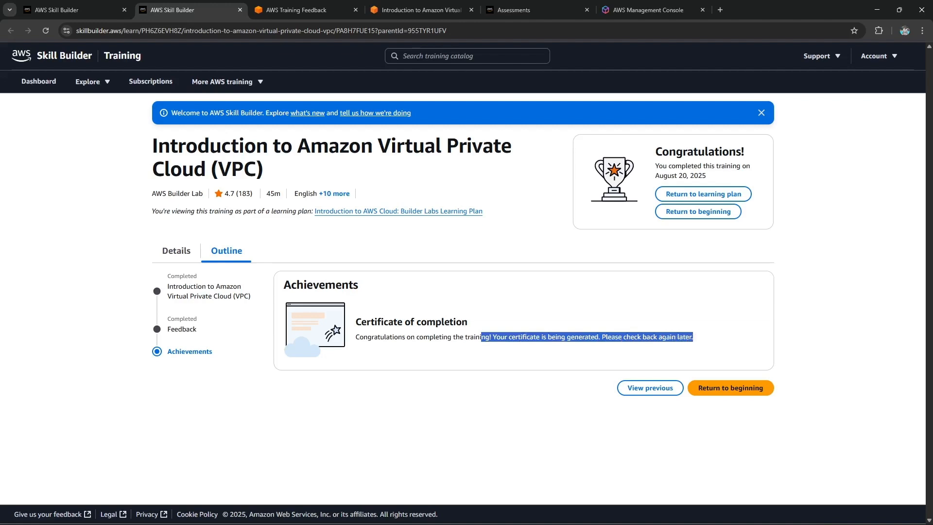
click(695, 338)
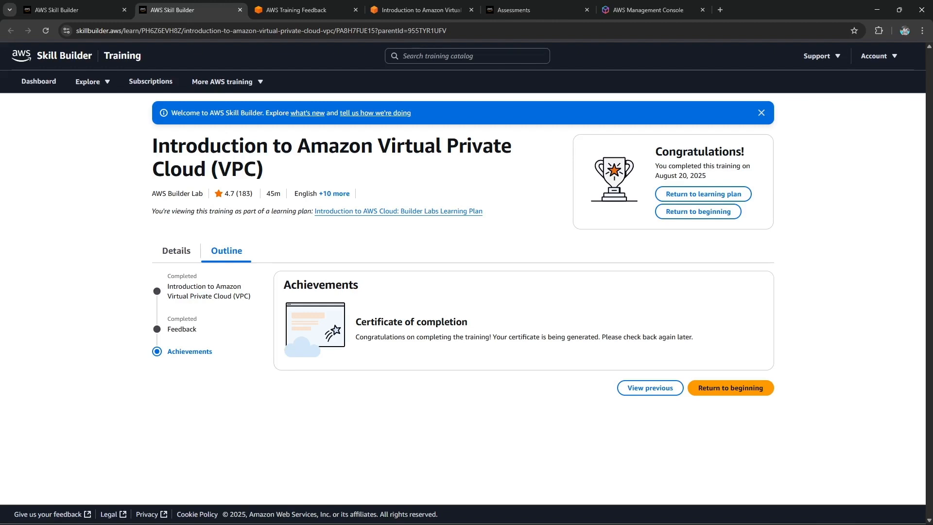
click(650, 388)
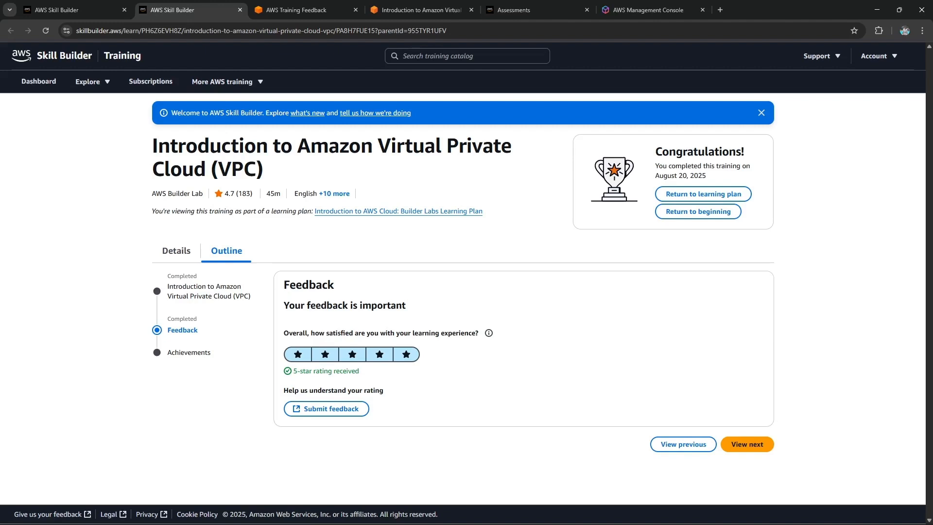
click(747, 444)
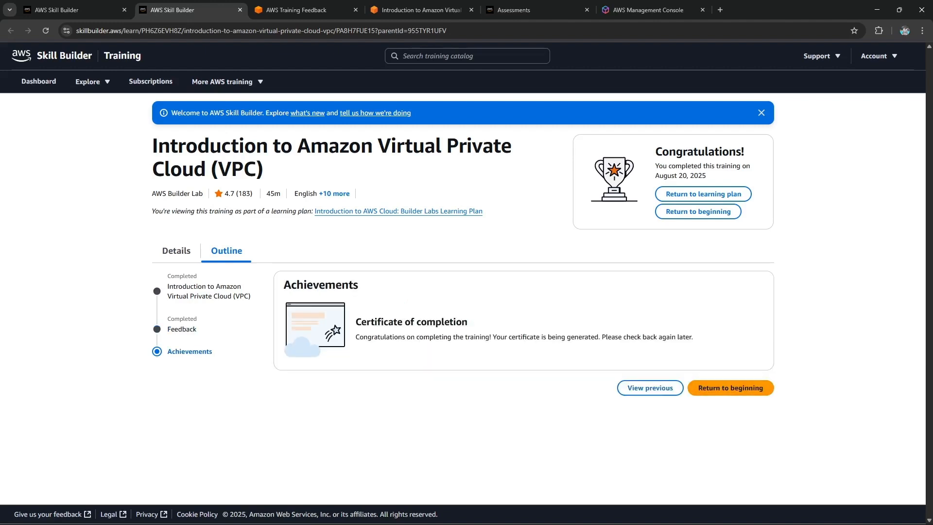
click(730, 387)
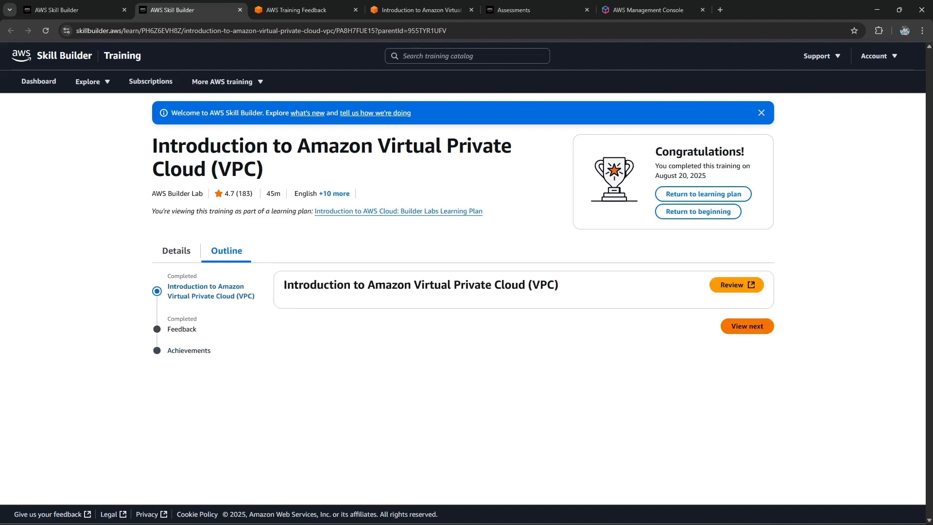
click(747, 326)
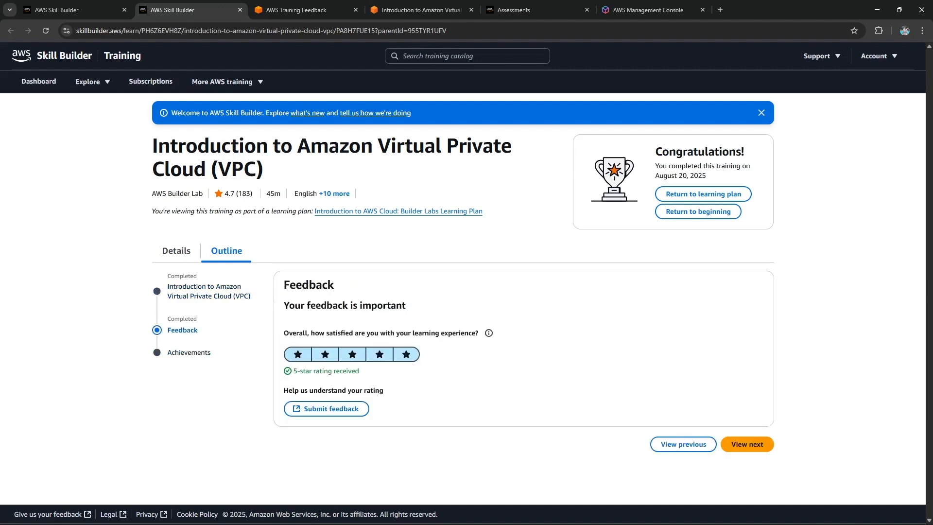
click(746, 443)
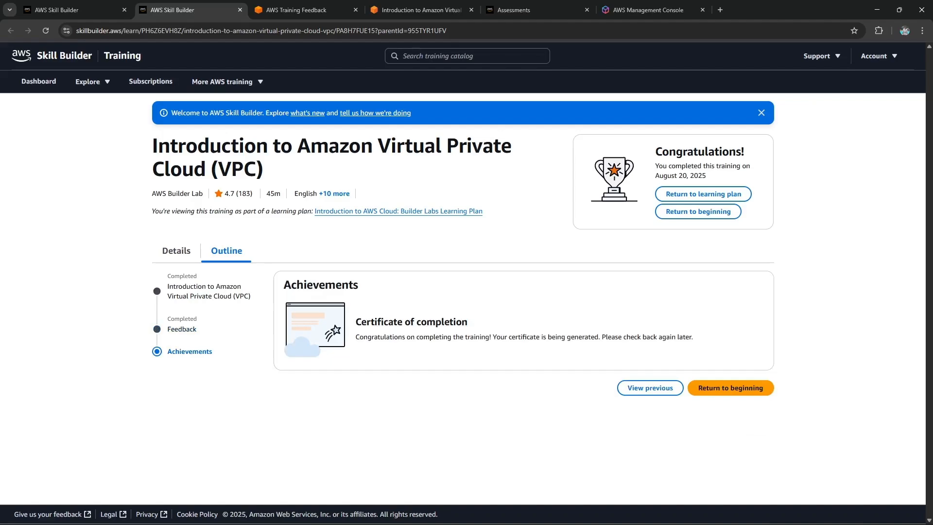